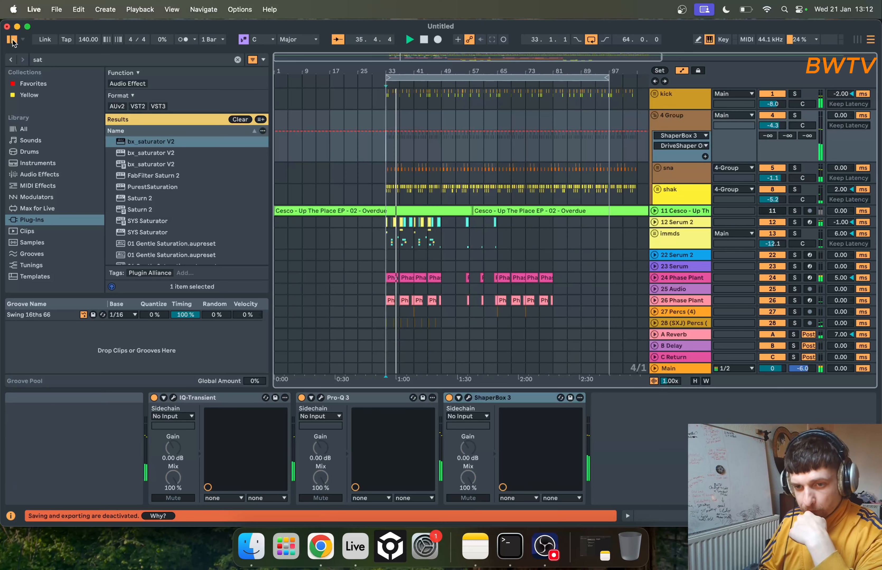
- Solo the sub track, play from its first clip at bar 49 and inspect its Phase Plant synth
{"action": "key", "text": "ctrl+super+f"}
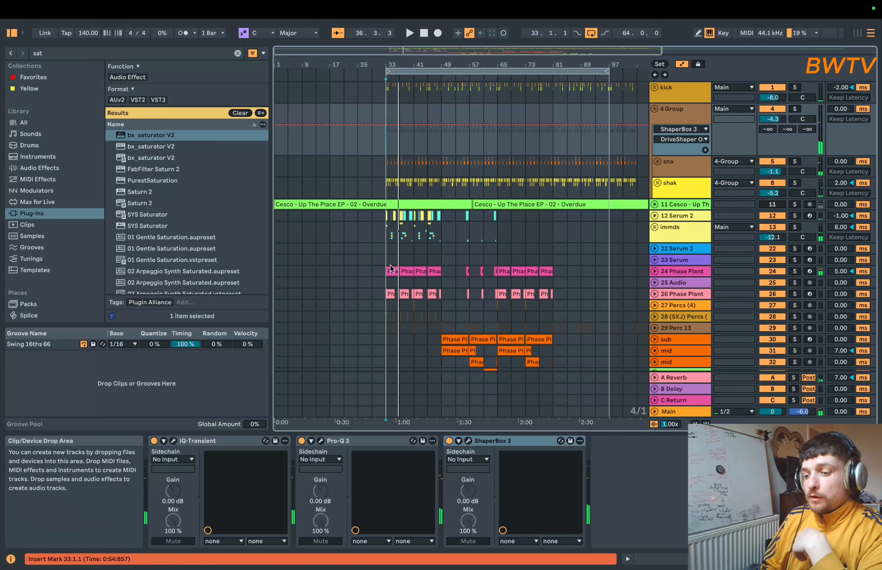
{"action": "scroll", "coordinate": [426, 241], "scroll_direction": "down", "scroll_amount": 5}
{"action": "left_click", "coordinate": [453, 239]}
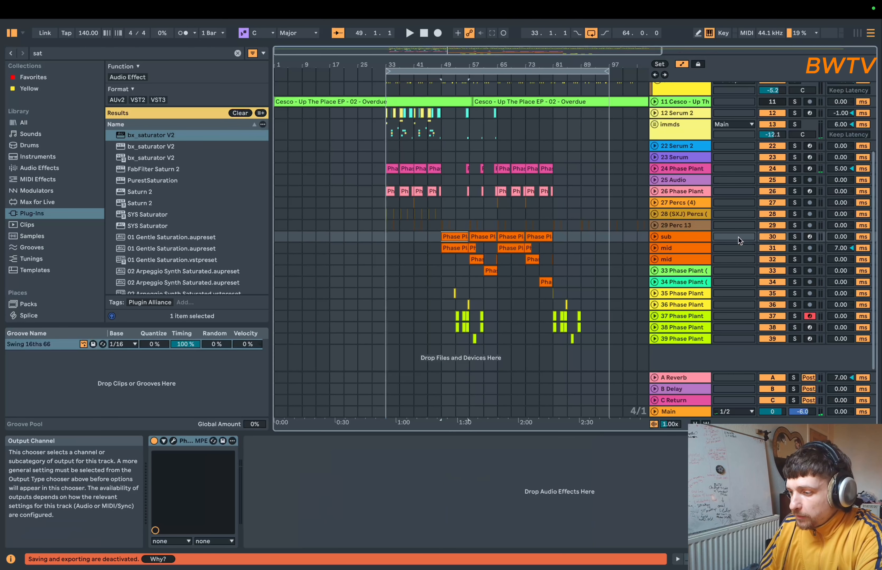
{"action": "left_click", "coordinate": [173, 440]}
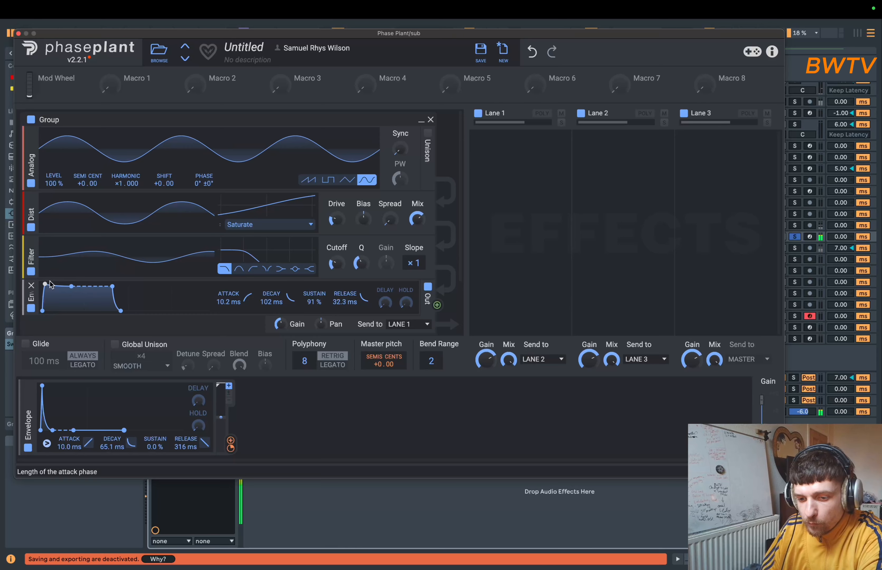
{"action": "left_click", "coordinate": [18, 33]}
- Solo the first mid track alongside the sub and add the bx_clipper effect to the mid track
{"action": "left_click", "coordinate": [794, 248]}
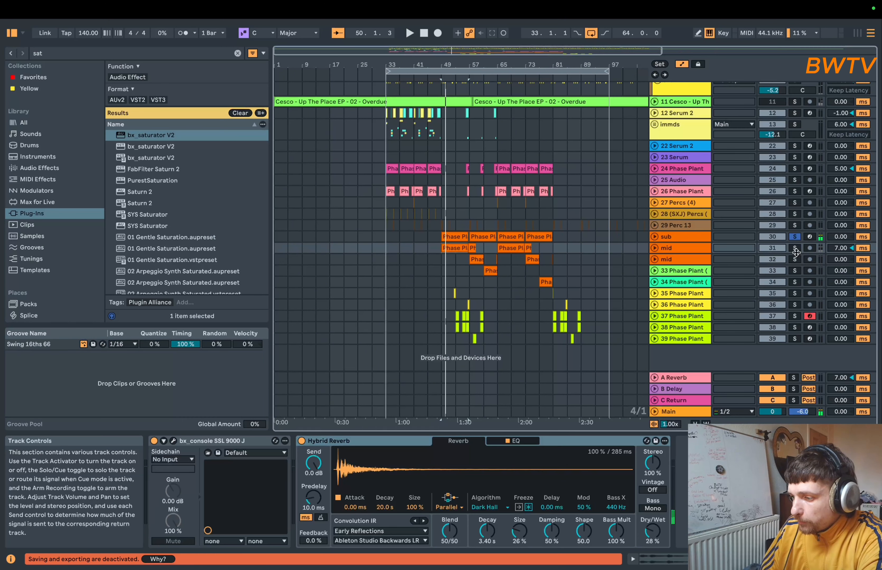
{"action": "key", "text": "space"}
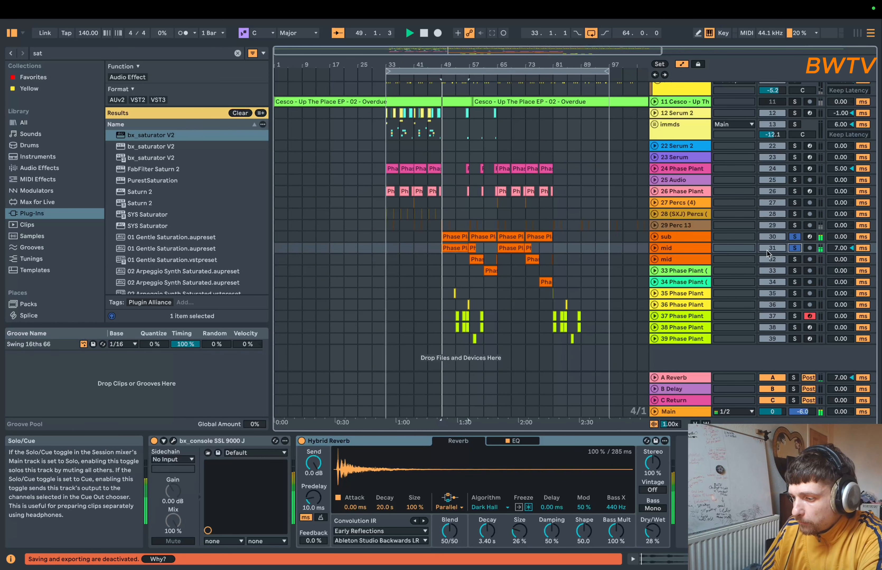
{"action": "double_click", "coordinate": [671, 248]}
{"action": "left_click", "coordinate": [52, 53]}
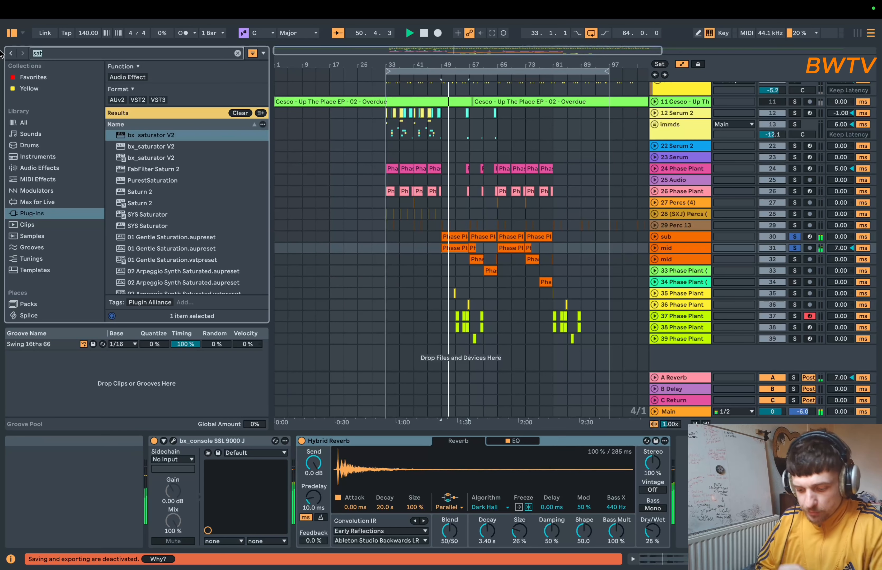
{"action": "type", "text": "clipp"}
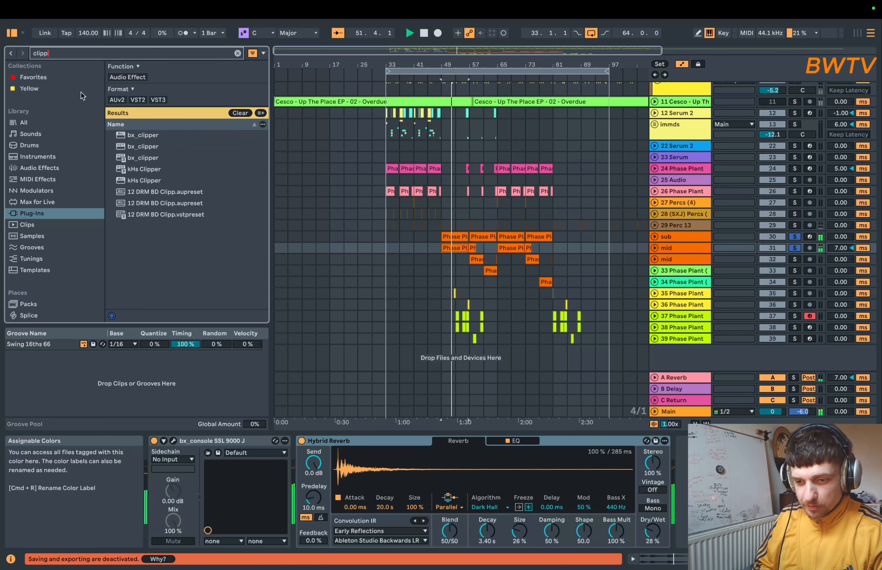
{"action": "double_click", "coordinate": [142, 158]}
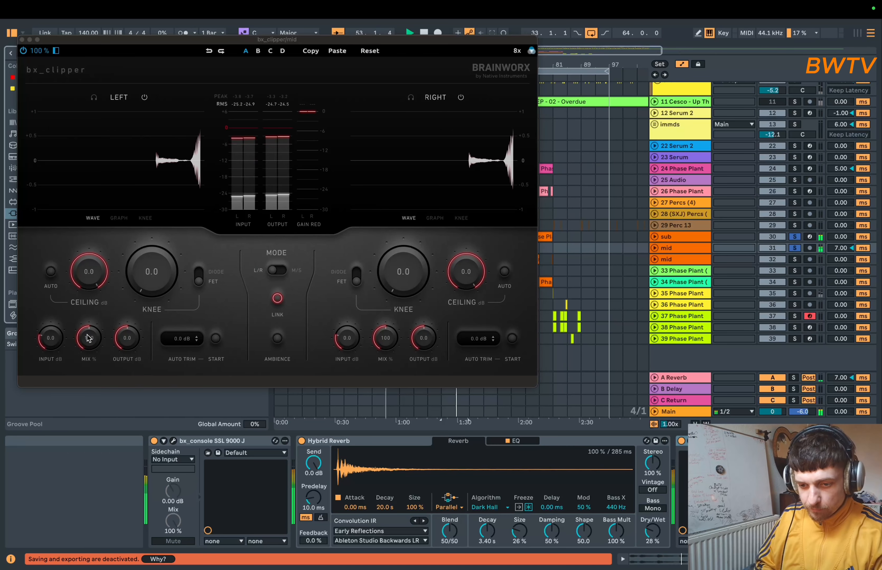
- Set the mid track's clipper to -8.1 dB ceiling, 9.0 knee, 200% over-fold and +2.8 dB output
{"action": "left_click_drag", "start_coordinate": [90, 275], "coordinate": [100, 319]}
{"action": "left_click_drag", "start_coordinate": [154, 274], "coordinate": [164, 202]}
{"action": "left_click_drag", "start_coordinate": [99, 337], "coordinate": [103, 260]}
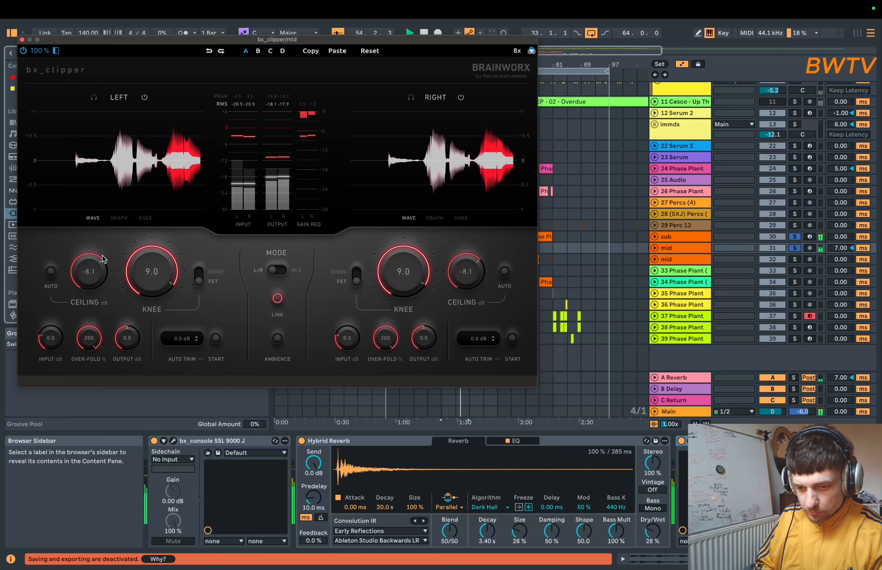
{"action": "mouse_move", "coordinate": [130, 338]}
{"action": "left_mouse_down"}
{"action": "mouse_move", "coordinate": [136, 306]}
{"action": "mouse_move", "coordinate": [132, 328]}
{"action": "left_mouse_up"}
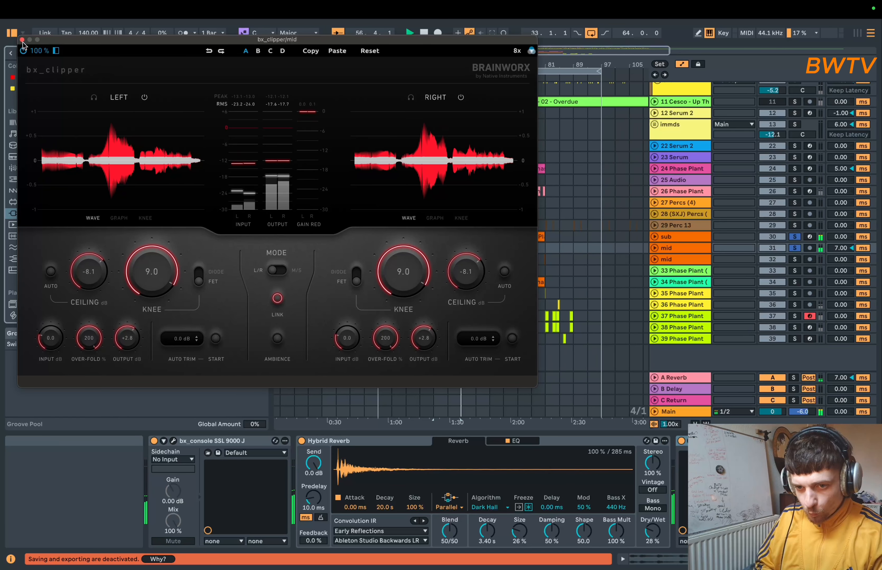
{"action": "left_click", "coordinate": [22, 40]}
- Find the Pro-Q 3 equaliser plug-in and add it to the mid track after the clipper
{"action": "key", "text": "super+f"}
{"action": "type", "text": "pro q"}
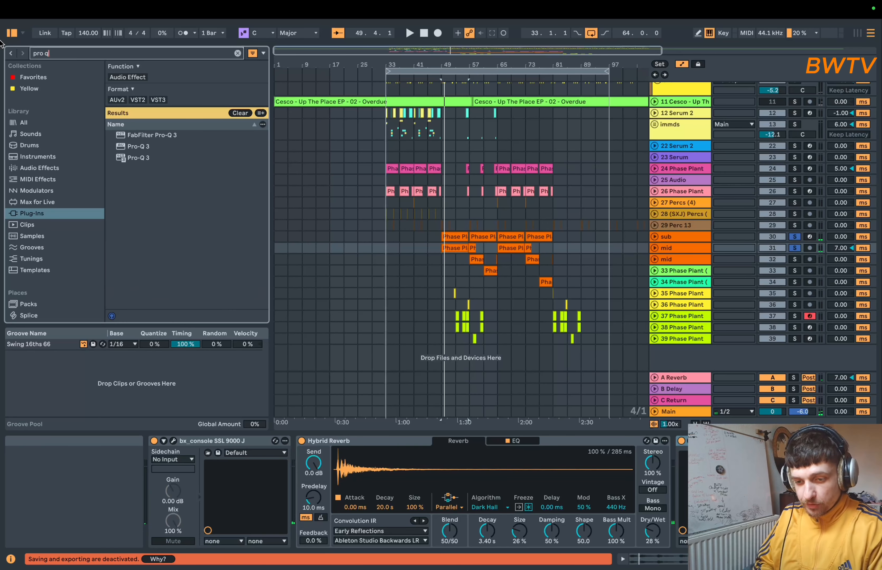
{"action": "key", "text": "Down"}
{"action": "key", "text": "Return"}
- Shape the mid track's EQ with a low cut at 187 Hz, a high cut at 2927 Hz, and dips near 1 kHz and 5 kHz
{"action": "left_click_drag", "start_coordinate": [725, 247], "coordinate": [669, 309]}
{"action": "left_click", "coordinate": [789, 236]}
{"action": "left_click_drag", "start_coordinate": [789, 246], "coordinate": [611, 274]}
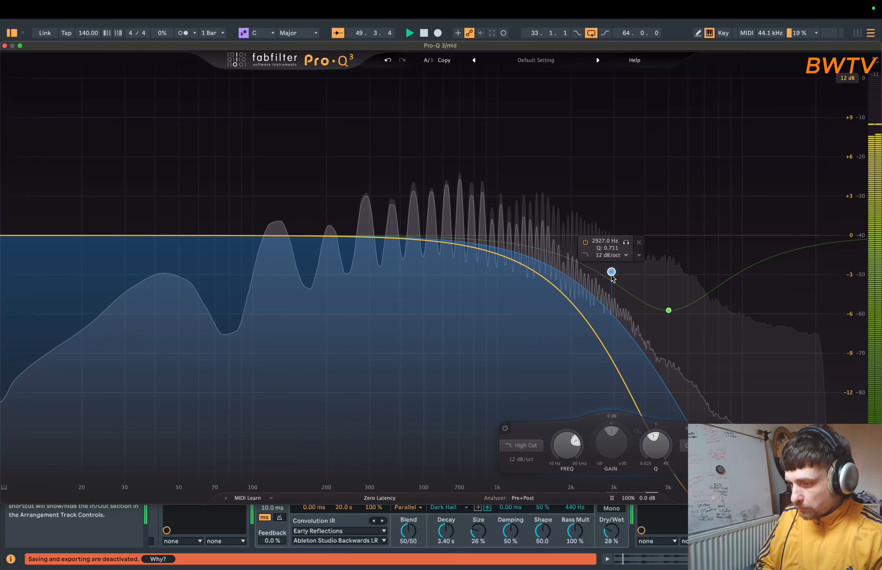
{"action": "left_click_drag", "start_coordinate": [535, 272], "coordinate": [499, 329]}
{"action": "key", "text": "space"}
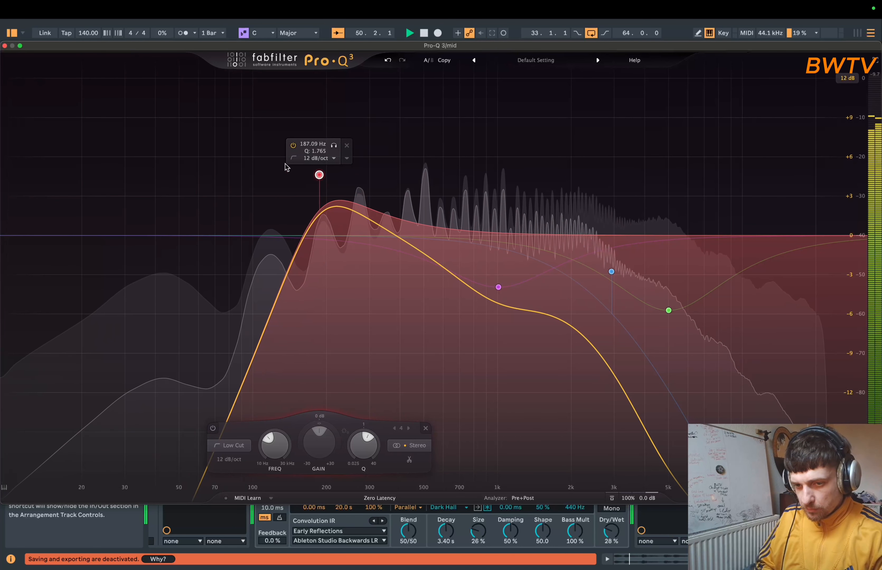
{"action": "left_click", "coordinate": [4, 46]}
- Remove the solo from the sub and mid tracks and reset the mid track's delay to 0 ms
{"action": "key", "text": "space"}
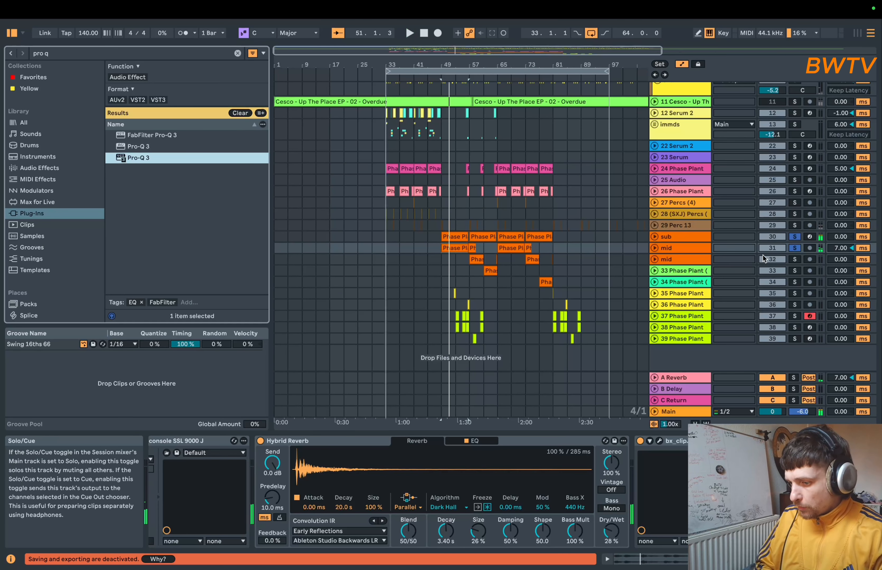
{"action": "left_click", "coordinate": [794, 248]}
{"action": "key", "text": "space"}
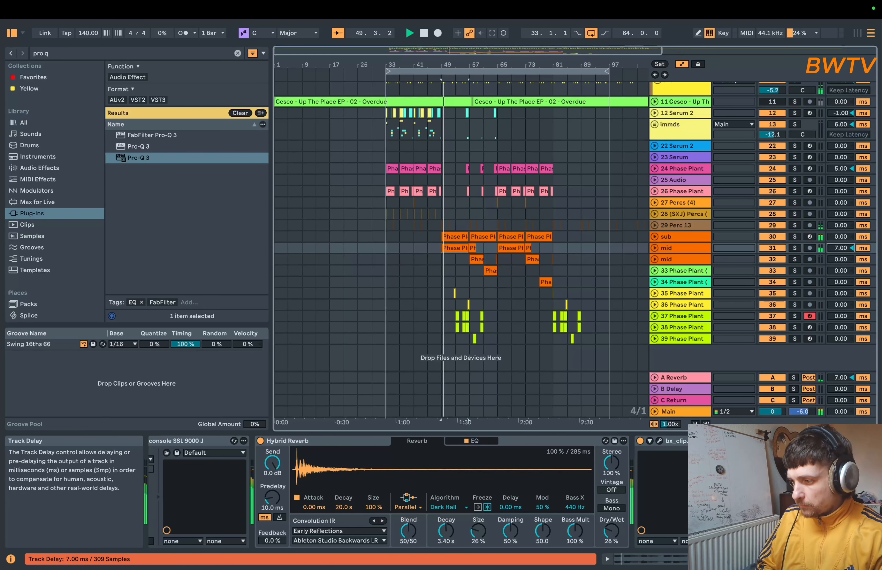
{"action": "left_click", "coordinate": [845, 247]}
{"action": "key", "text": "Delete"}
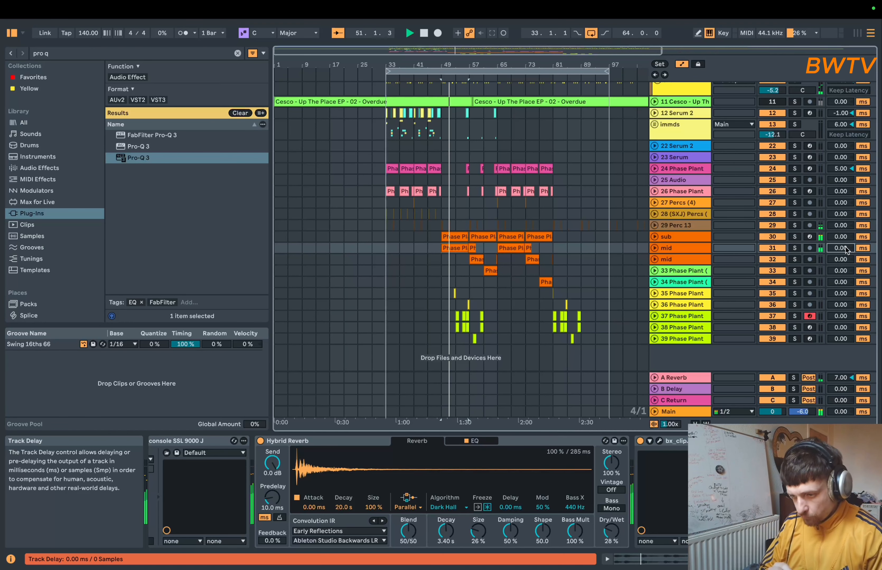
- Look through the mid track's effect chain and inspect the bx_console SSL 9000 J channel strip settings
{"action": "scroll", "coordinate": [650, 518], "scroll_direction": "right", "scroll_amount": 3}
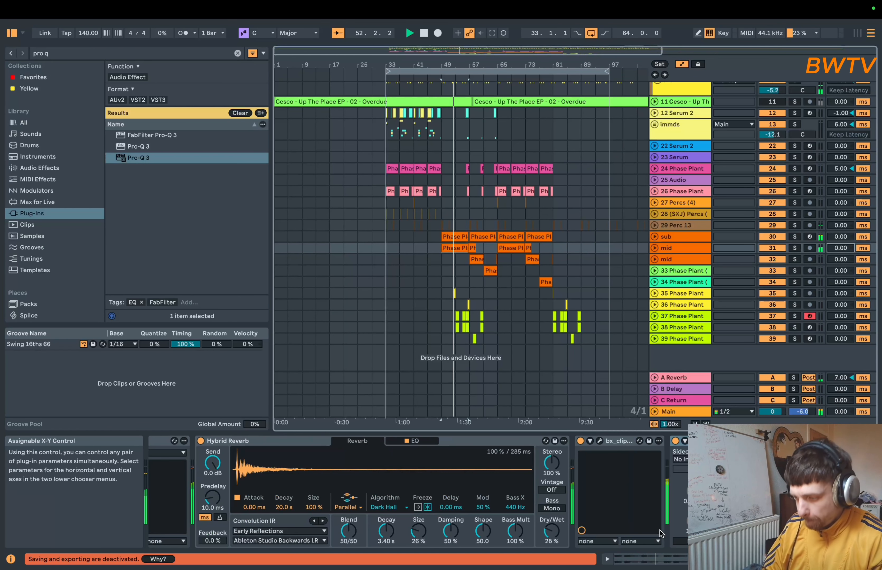
{"action": "scroll", "coordinate": [650, 518], "scroll_direction": "left", "scroll_amount": 5}
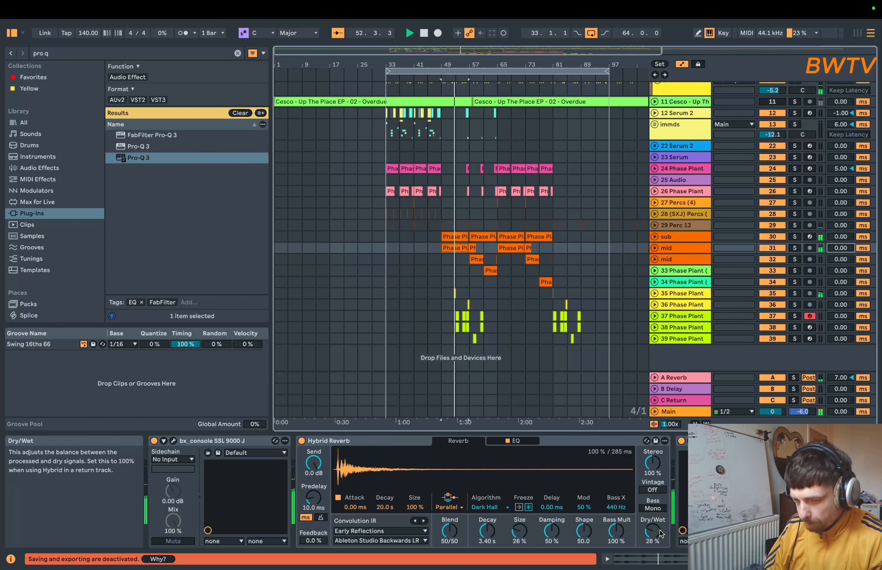
{"action": "left_click", "coordinate": [173, 440]}
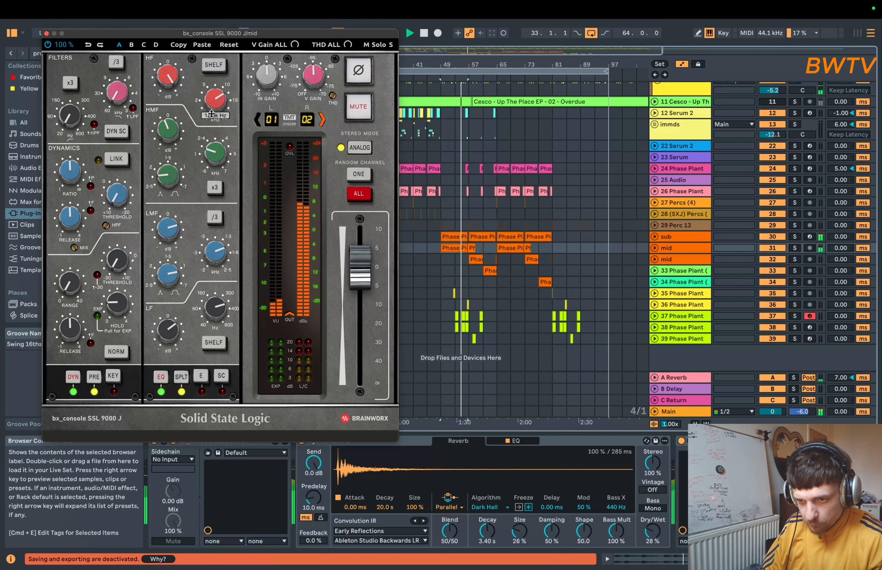
{"action": "left_click", "coordinate": [46, 33]}
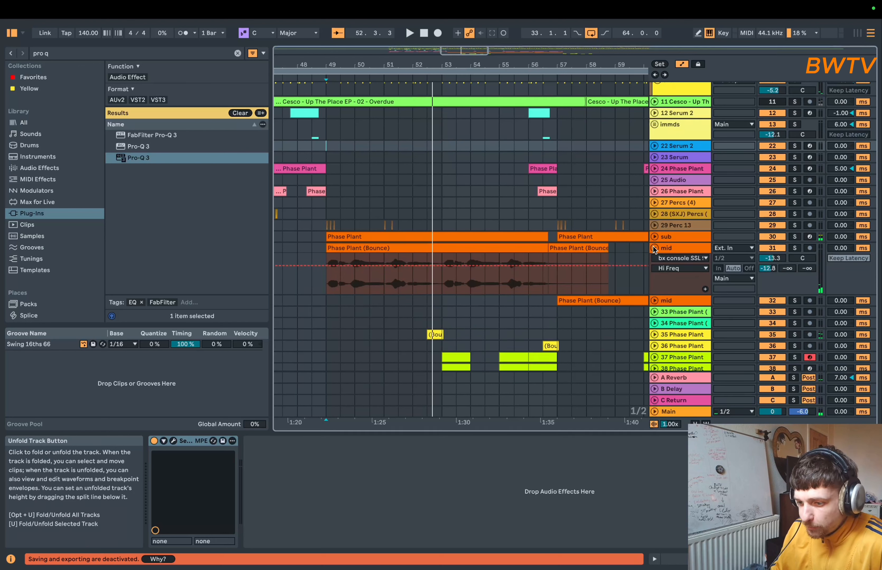
- Review the two mid tracks and play the arrangement from bar 55.3 into the second mid clip
{"action": "double_click", "coordinate": [670, 249]}
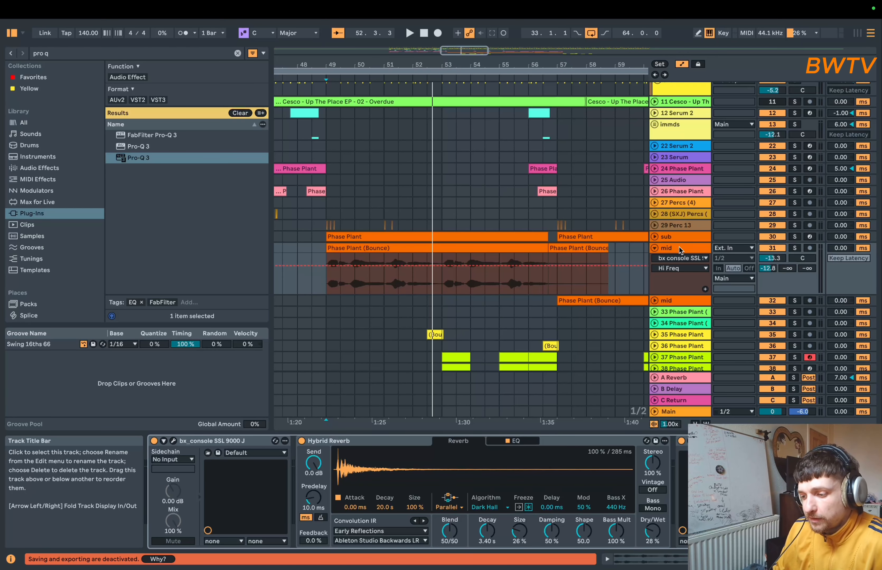
{"action": "scroll", "coordinate": [679, 249], "scroll_direction": "down", "scroll_amount": 3}
{"action": "left_click", "coordinate": [619, 258]}
{"action": "scroll", "coordinate": [621, 259], "scroll_direction": "right", "scroll_amount": 5}
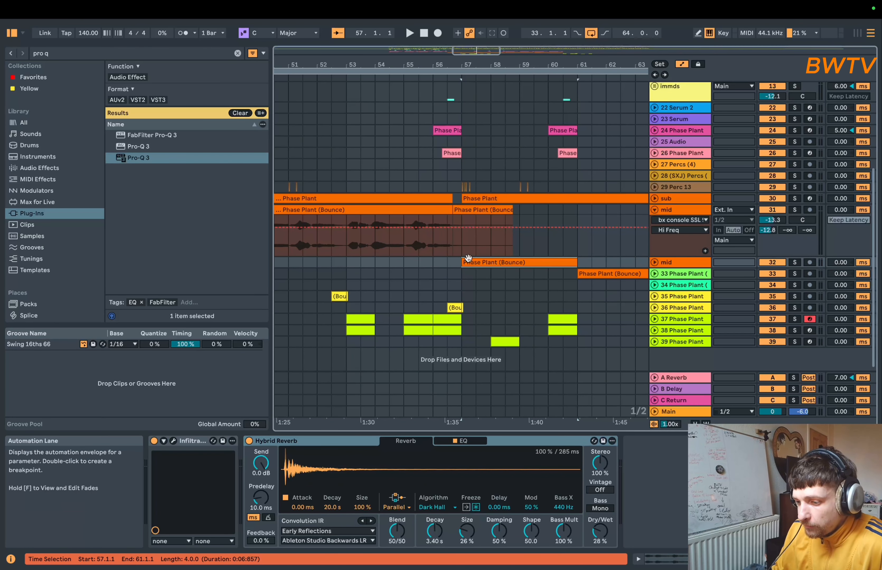
{"action": "left_click", "coordinate": [424, 294]}
{"action": "key", "text": "space"}
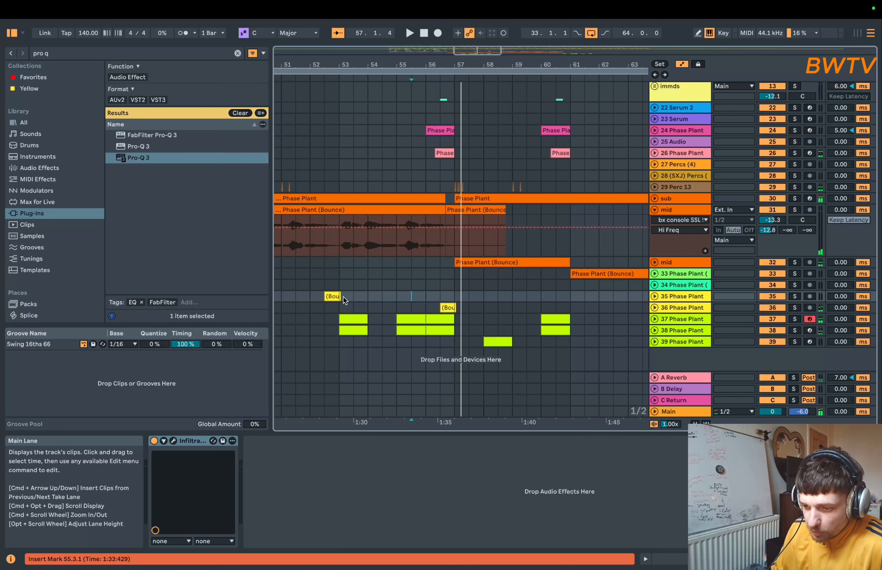
- Unfold track 35 and audition its short bounced clip at bar 52.3
{"action": "left_click", "coordinate": [333, 296]}
{"action": "left_click", "coordinate": [654, 297]}
{"action": "scroll", "coordinate": [407, 266], "scroll_direction": "down", "scroll_amount": 2}
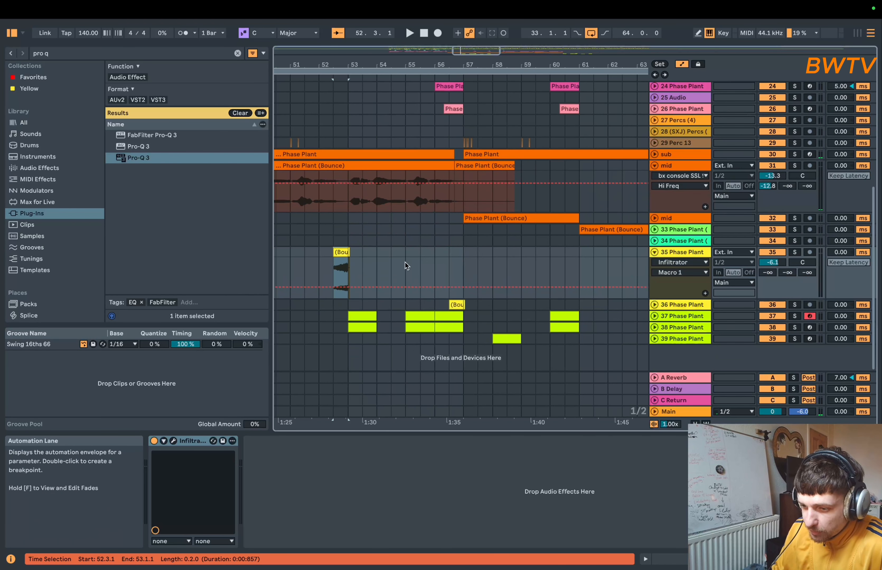
{"action": "key", "text": "space"}
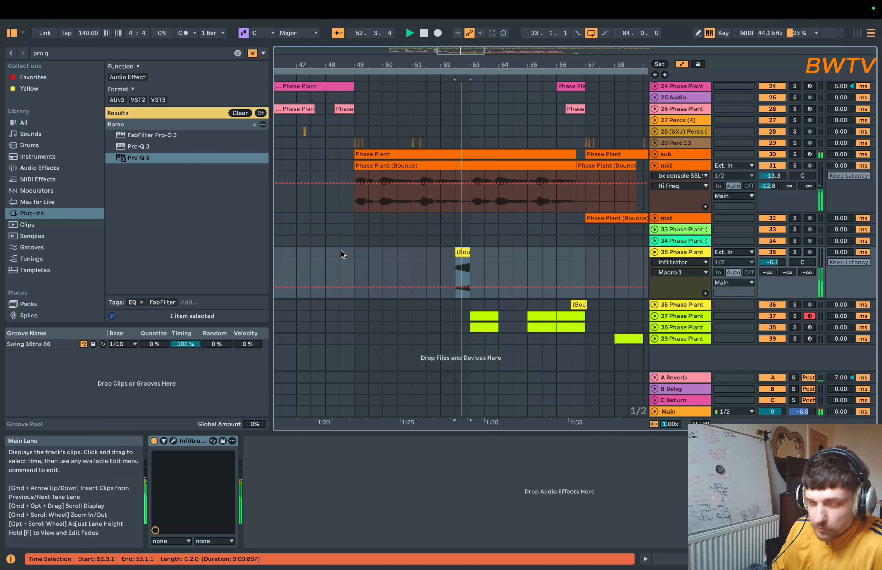
{"action": "key", "text": "space"}
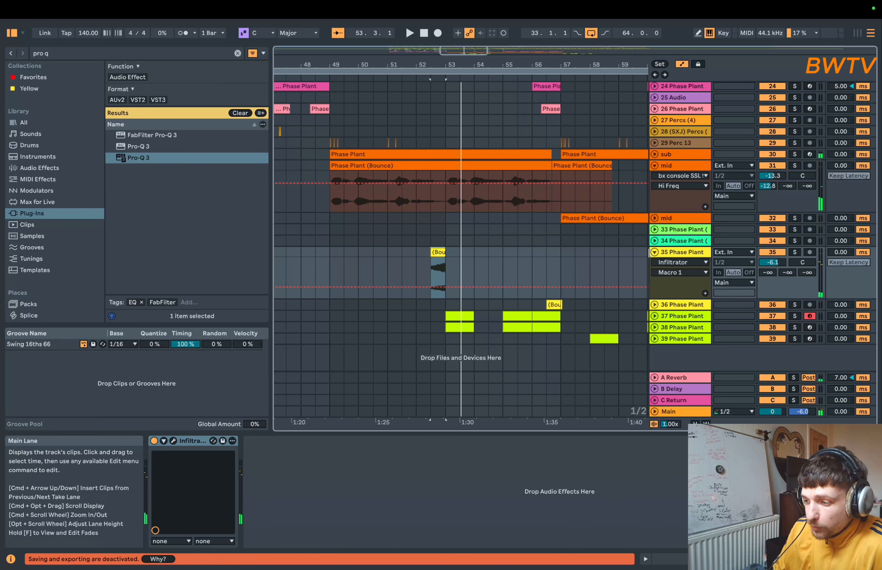
- Lower track 35's volume to -8.1 dB and compare its sound with the Infiltrator effect off and on
{"action": "left_click", "coordinate": [681, 253]}
{"action": "left_click_drag", "start_coordinate": [772, 262], "coordinate": [772, 269]}
{"action": "key", "text": "space"}
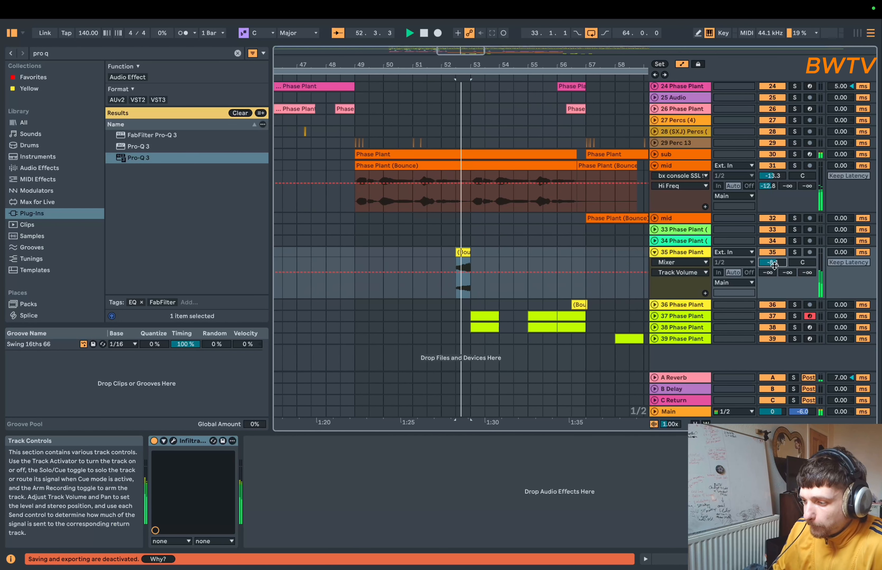
{"action": "left_click", "coordinate": [154, 441]}
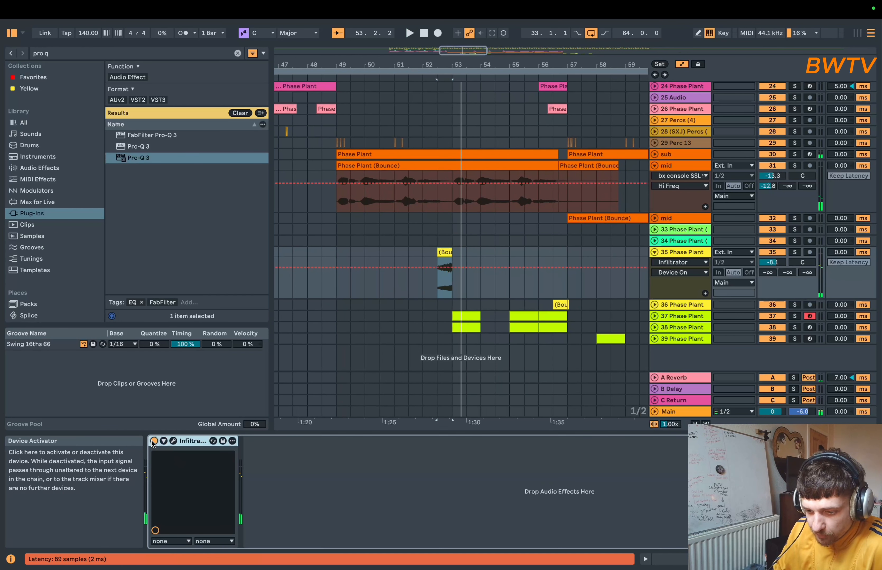
{"action": "left_click", "coordinate": [154, 441]}
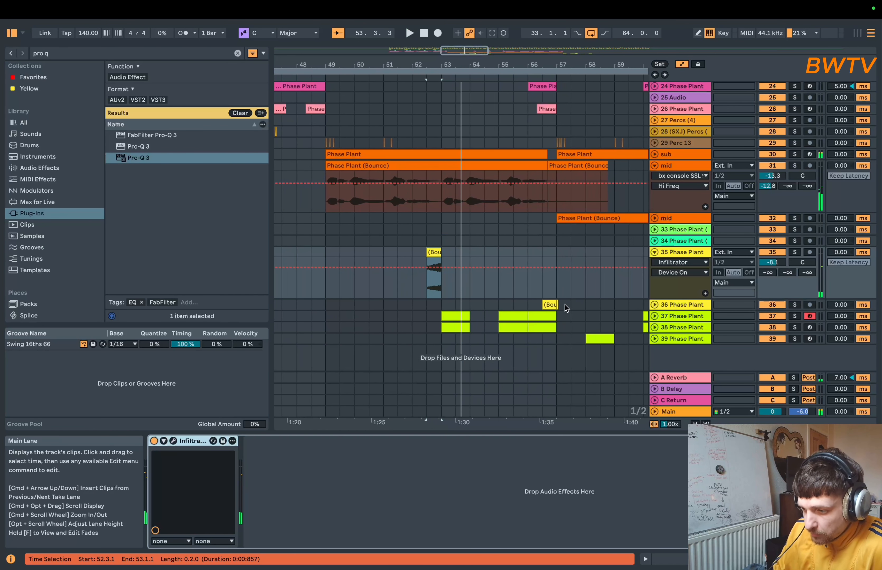
- Unfold track 36 and audition its bounced clip just before bar 57
{"action": "left_click", "coordinate": [565, 304]}
{"action": "left_click", "coordinate": [655, 304]}
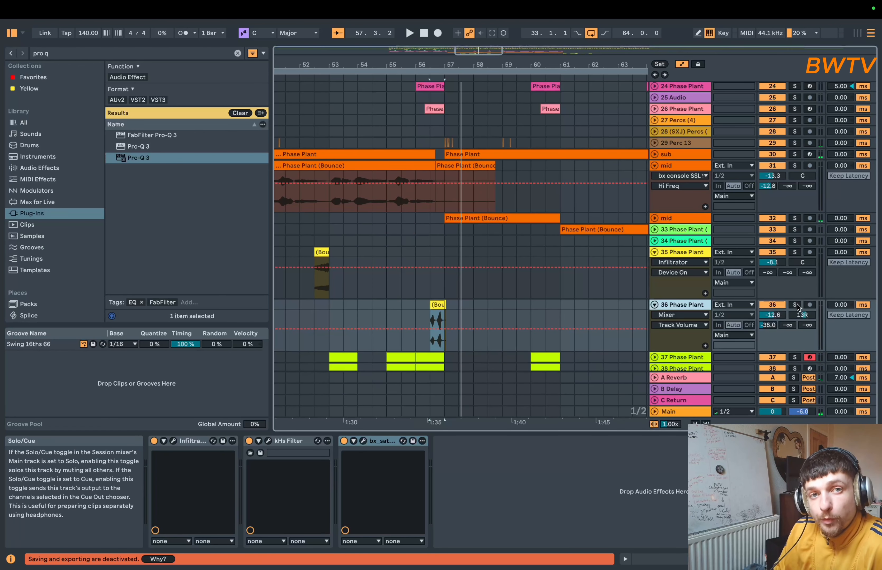
{"action": "key", "text": "space"}
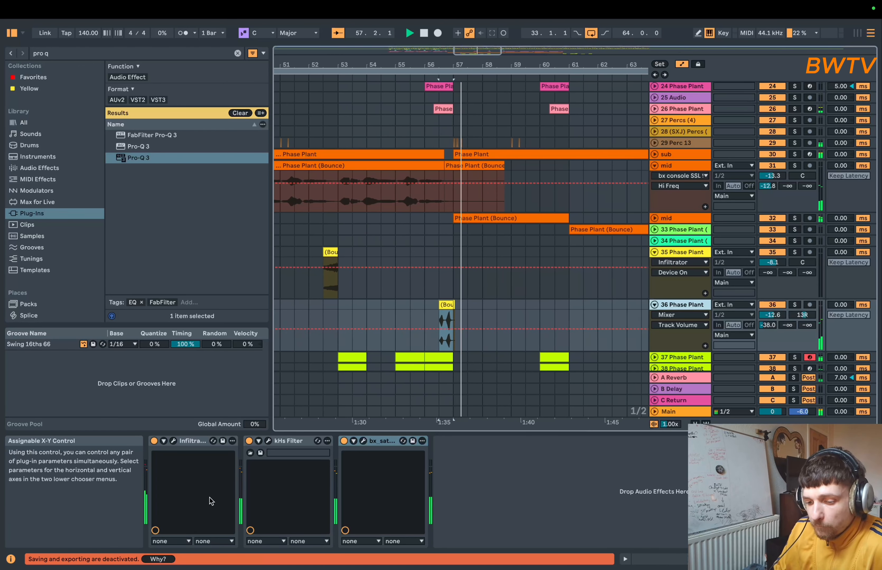
{"action": "scroll", "coordinate": [376, 262], "scroll_direction": "down", "scroll_amount": 3}
{"action": "scroll", "coordinate": [376, 262], "scroll_direction": "left", "scroll_amount": 2}
{"action": "key", "text": "space"}
- Unfold tracks 37 and 38, show the kHs Filter cutoff automation on track 38, and play it from bar 60.3
{"action": "left_click", "coordinate": [654, 326]}
{"action": "left_click", "coordinate": [654, 316]}
{"action": "scroll", "coordinate": [543, 319], "scroll_direction": "down", "scroll_amount": 5}
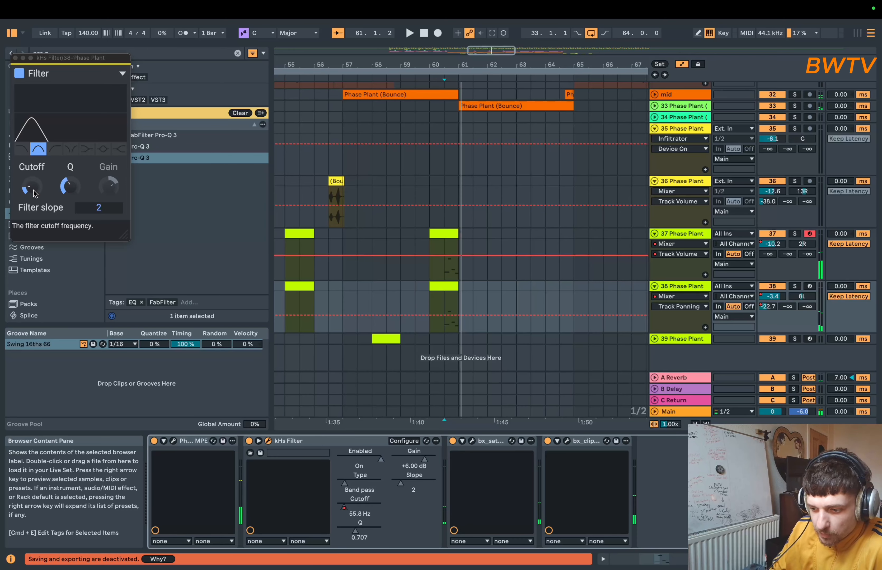
{"action": "left_click", "coordinate": [347, 508]}
{"action": "left_click", "coordinate": [448, 303]}
{"action": "key", "text": "space"}
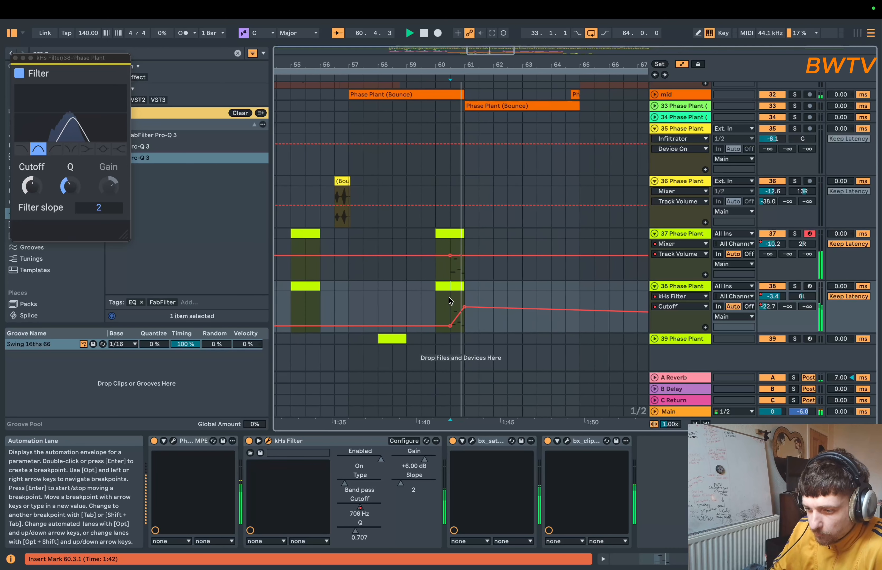
- Reshape track 38's filter cutoff automation so it falls between bars 60.3 and 61
{"action": "scroll", "coordinate": [345, 315], "scroll_direction": "left", "scroll_amount": 5}
{"action": "scroll", "coordinate": [345, 315], "scroll_direction": "up", "scroll_amount": 1}
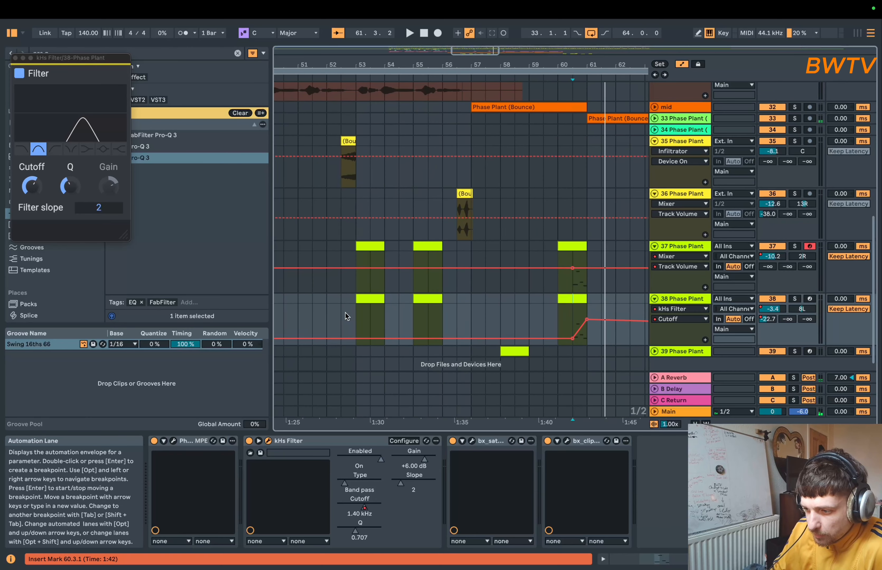
{"action": "mouse_move", "coordinate": [572, 339]}
{"action": "left_mouse_down"}
{"action": "mouse_move", "coordinate": [572, 314]}
{"action": "mouse_move", "coordinate": [586, 339]}
{"action": "left_mouse_up"}
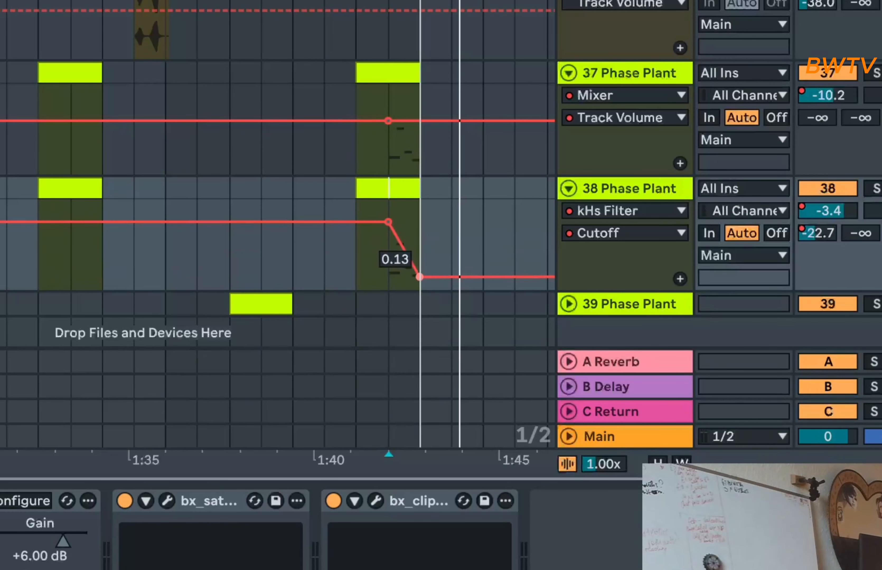
- Lower track 38's filter cutoff breakpoint at bar 60.3 and raise the one at bar 61 to make the fall shallower
{"action": "left_click_drag", "start_coordinate": [388, 222], "coordinate": [388, 242]}
{"action": "scroll", "coordinate": [390, 216], "scroll_direction": "right", "scroll_amount": 8}
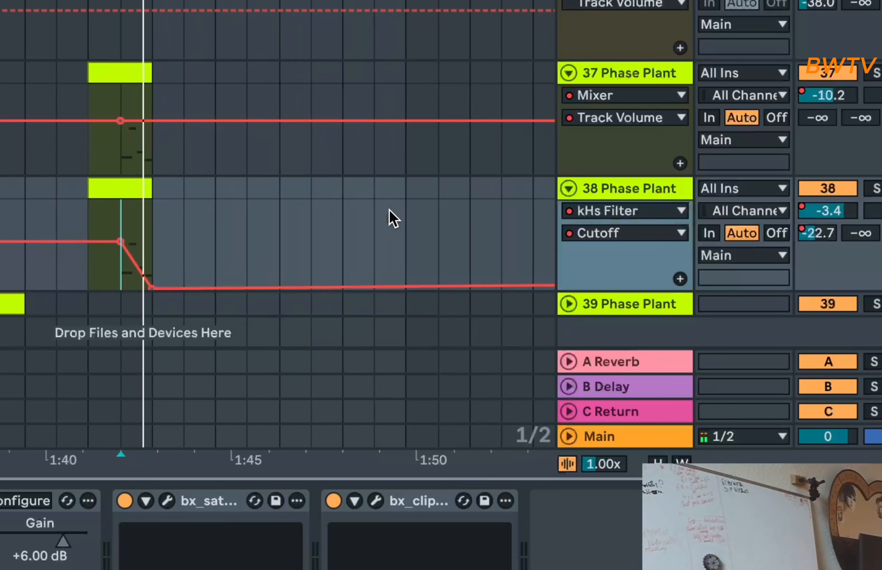
{"action": "left_click_drag", "start_coordinate": [134, 291], "coordinate": [131, 257]}
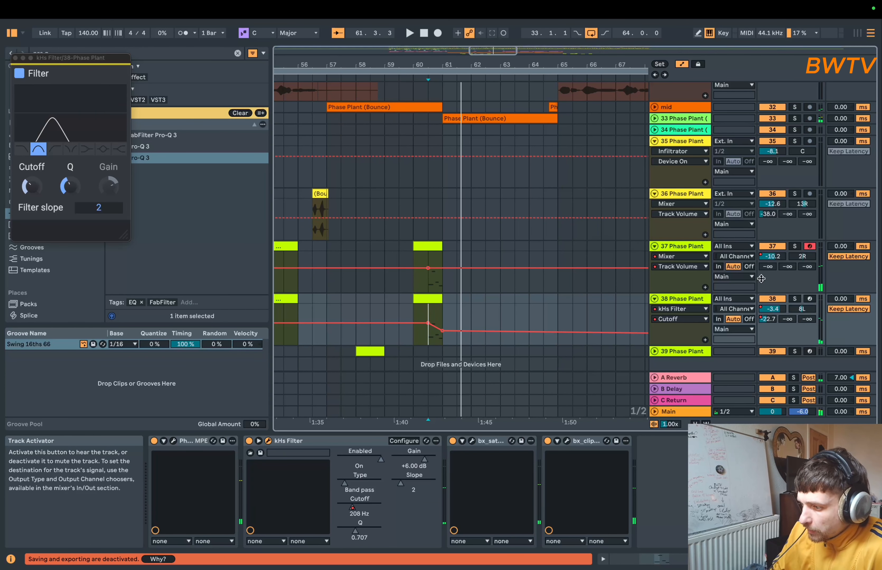
- Delete the volume automation of track 38
{"action": "left_click", "coordinate": [770, 310]}
{"action": "right_click", "coordinate": [770, 311]}
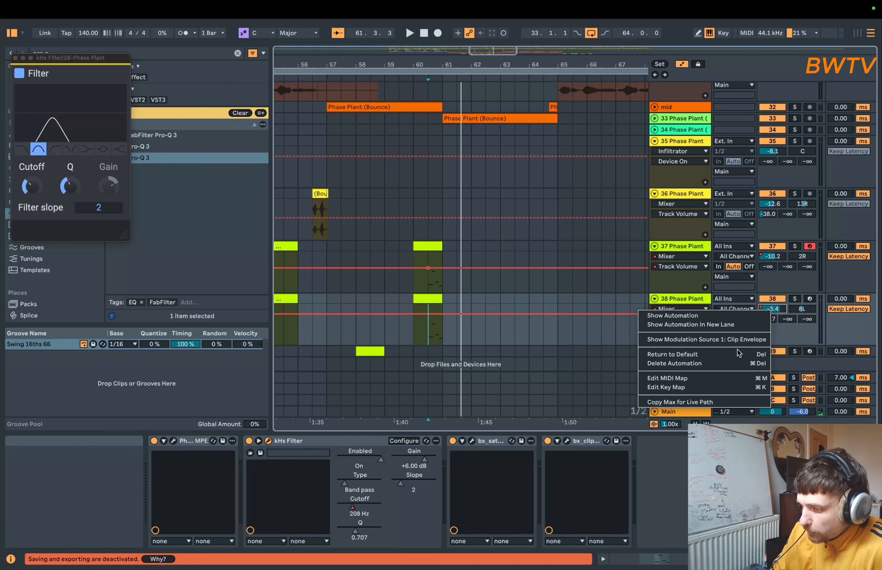
{"action": "left_click", "coordinate": [674, 364]}
- Open track 37's Phase Plant and reduce the drive of its Saturate distortion
{"action": "left_click", "coordinate": [684, 247]}
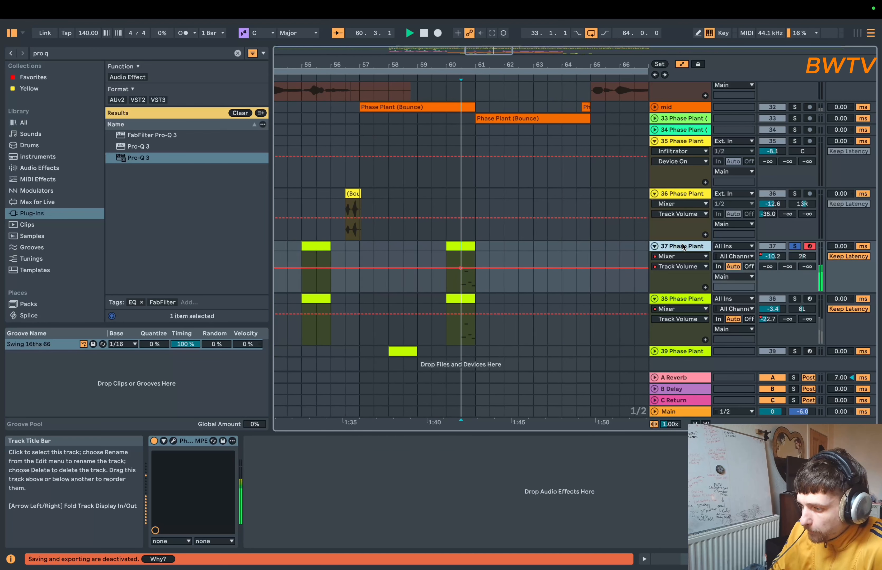
{"action": "left_click", "coordinate": [173, 441]}
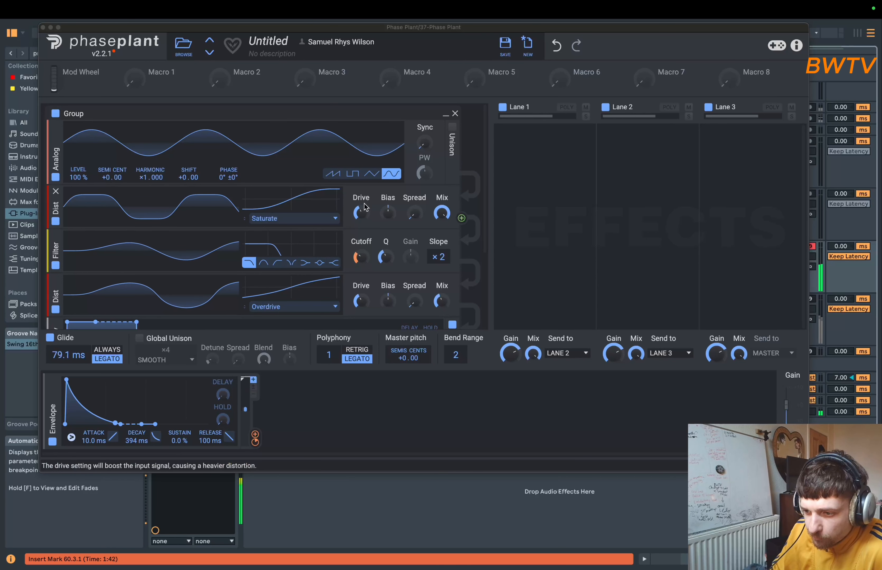
{"action": "mouse_move", "coordinate": [363, 207]}
{"action": "left_mouse_down"}
{"action": "mouse_move", "coordinate": [363, 229]}
{"action": "mouse_move", "coordinate": [362, 209]}
{"action": "left_mouse_up"}
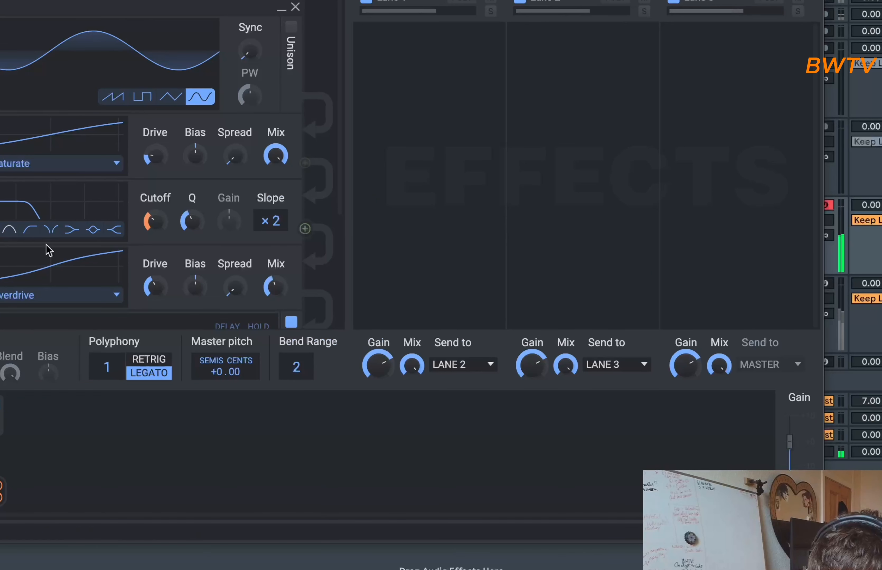
- Add a low-pass Filter to lane 1 of track 37's Phase Plant, turn down its cutoff, and save the preset as "glide sub"
{"action": "left_click", "coordinate": [430, 77]}
{"action": "left_click", "coordinate": [402, 348]}
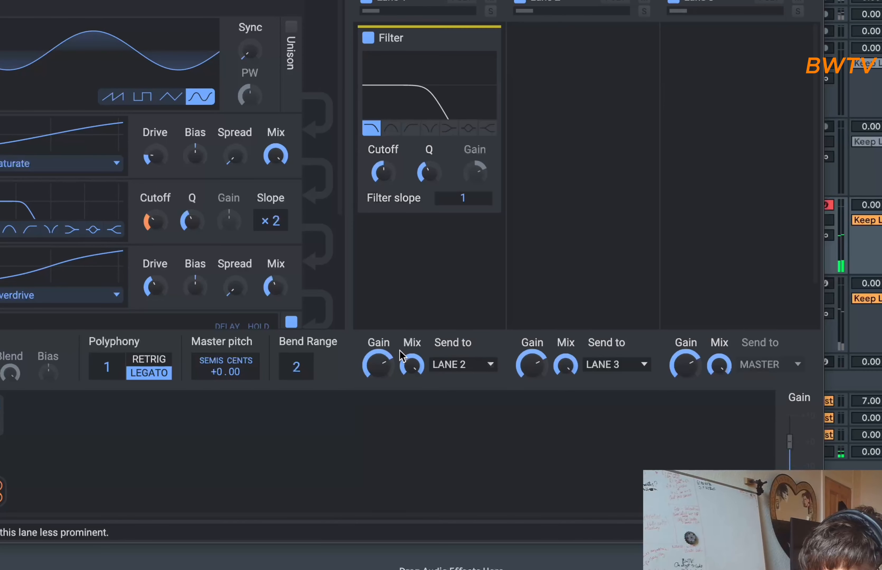
{"action": "left_click_drag", "start_coordinate": [383, 171], "coordinate": [385, 179]}
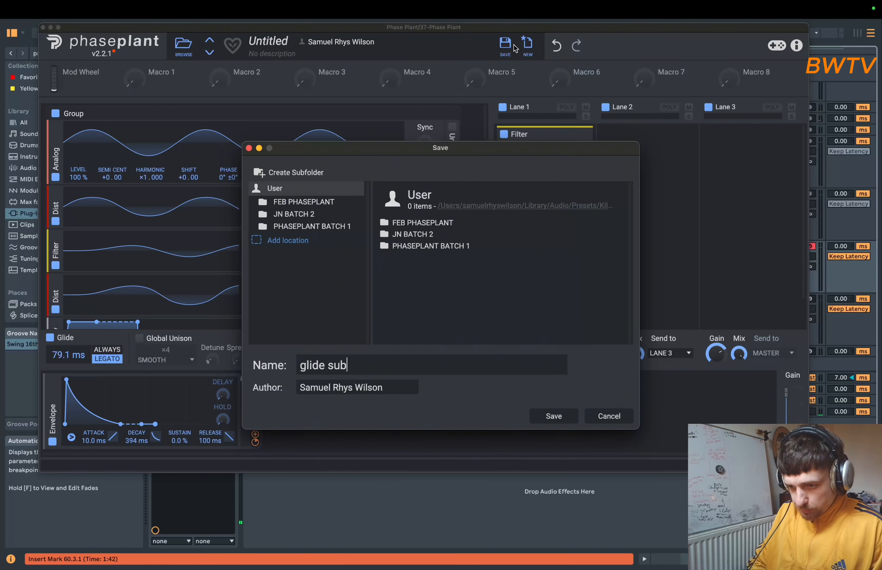
{"action": "key", "text": "Return"}
{"action": "left_click", "coordinate": [42, 28]}
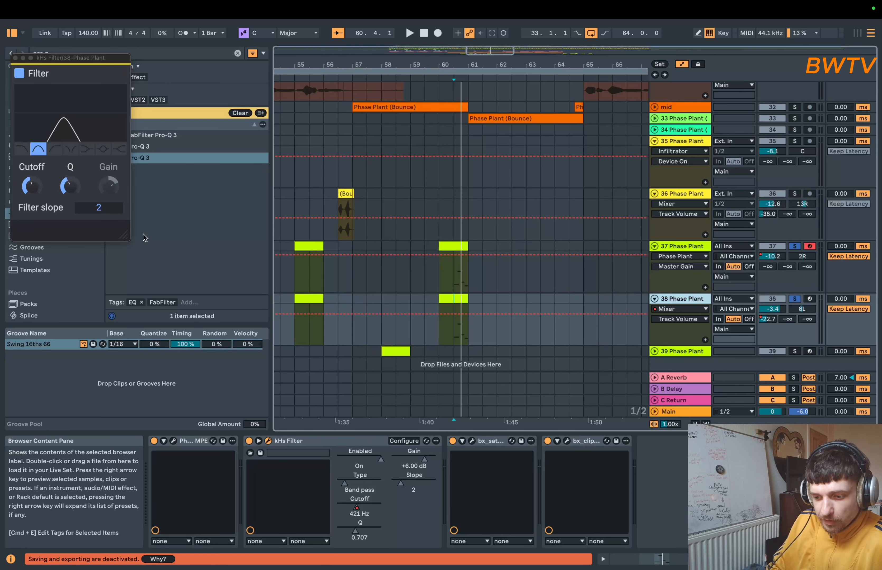
- Add a Reverb to lane 1 of track 38's Phase Plant, reducing its mix and setting its decay to about 1.51 s
{"action": "left_click", "coordinate": [174, 440]}
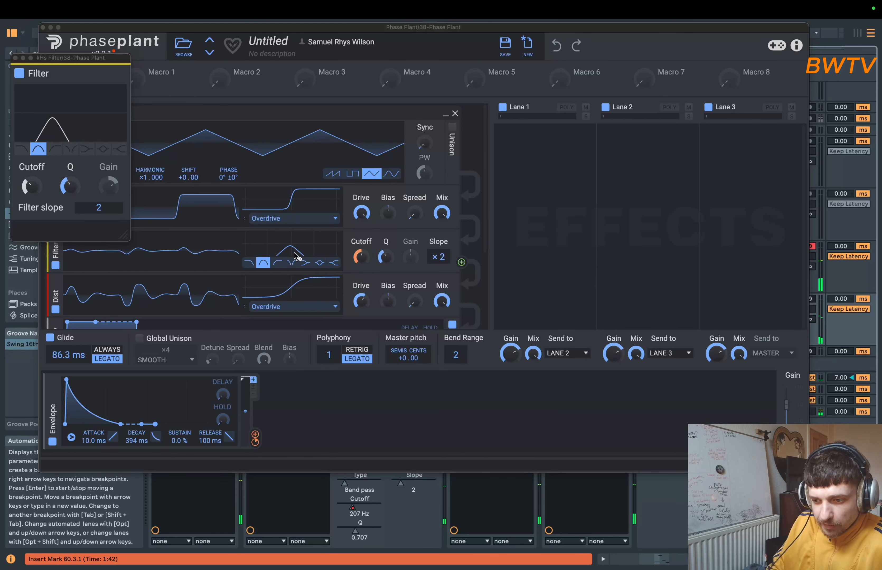
{"action": "scroll", "coordinate": [331, 284], "scroll_direction": "down", "scroll_amount": 4}
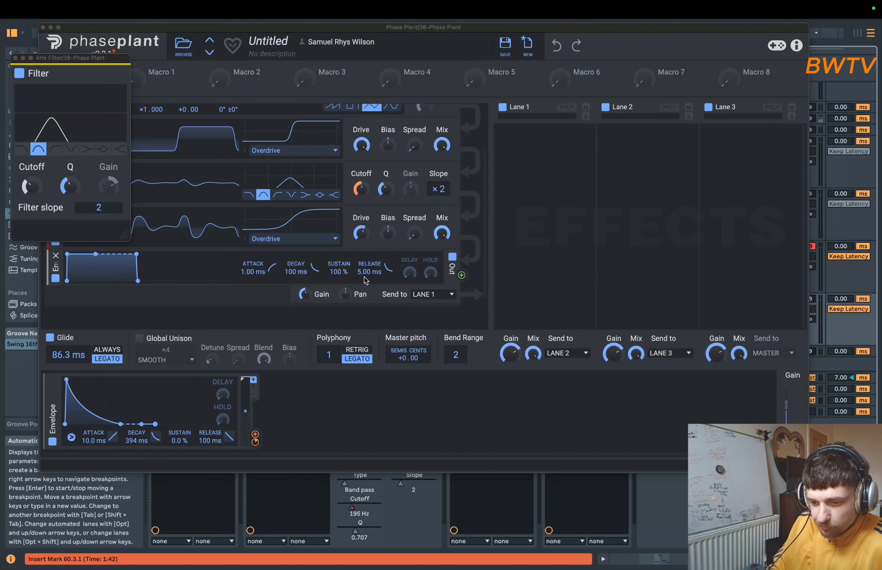
{"action": "left_click", "coordinate": [540, 197]}
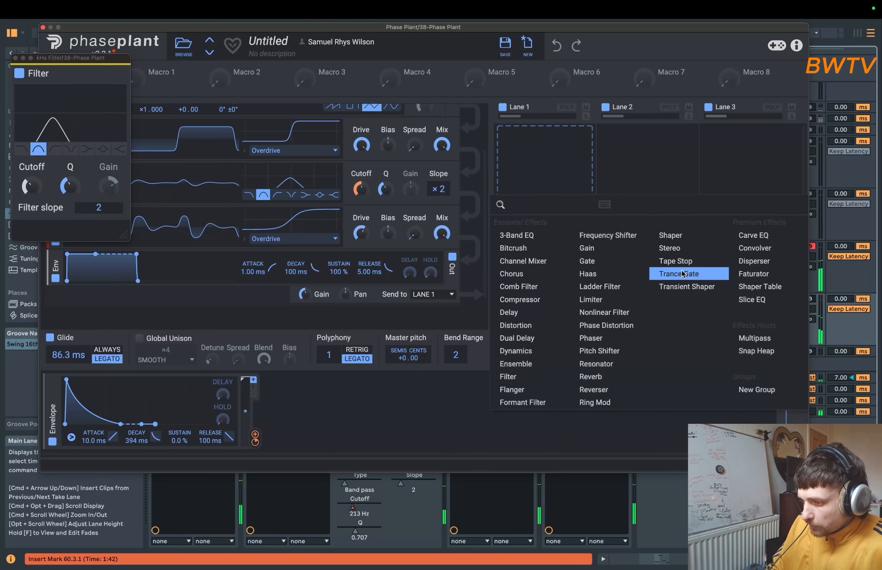
{"action": "left_click", "coordinate": [615, 377]}
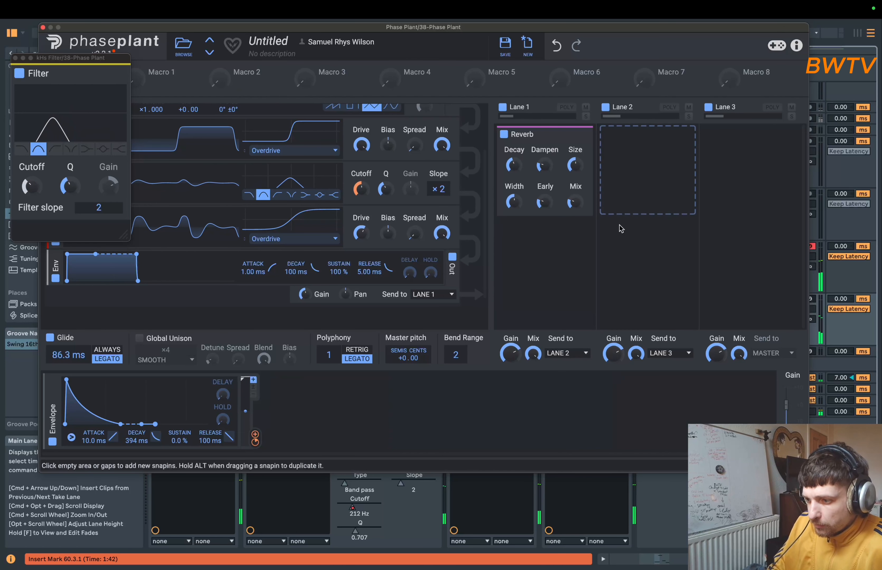
{"action": "left_click_drag", "start_coordinate": [574, 202], "coordinate": [575, 209]}
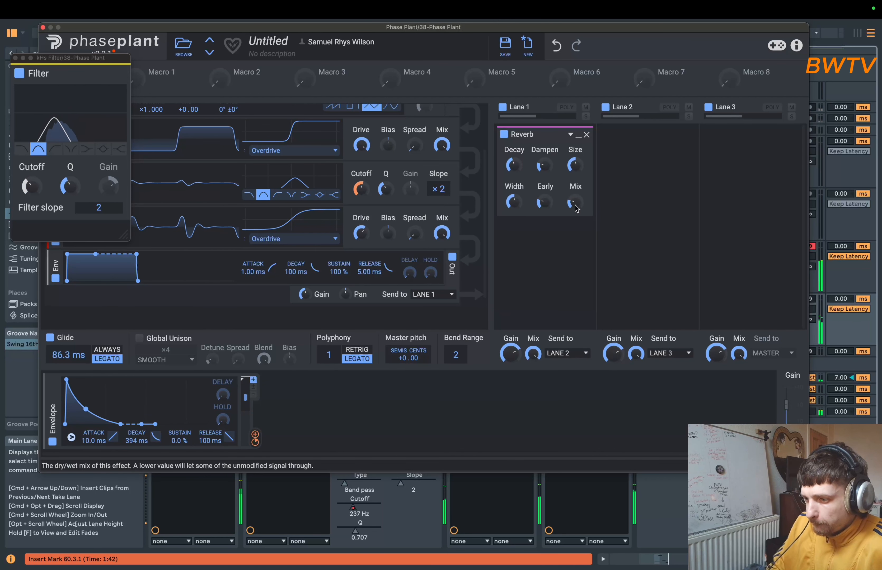
{"action": "left_click_drag", "start_coordinate": [513, 166], "coordinate": [514, 174]}
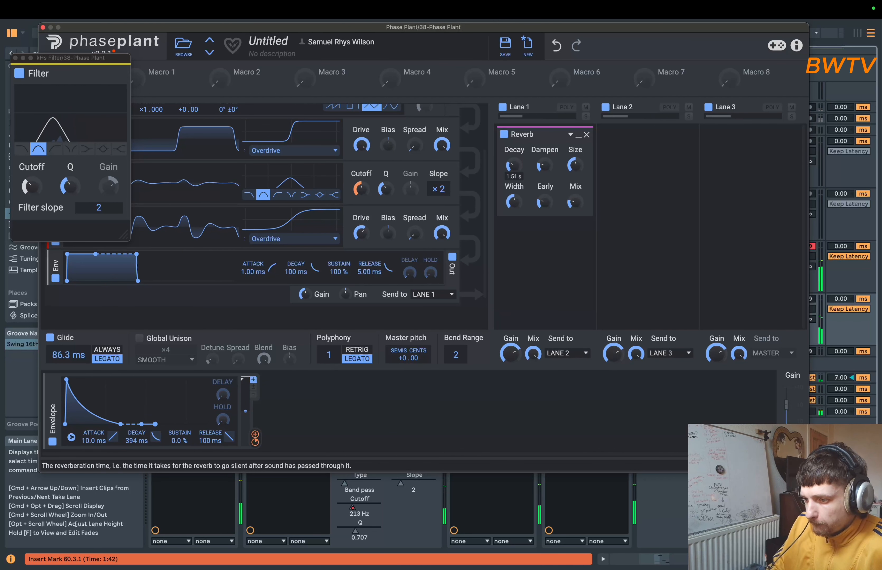
{"action": "left_click", "coordinate": [15, 58]}
{"action": "left_click", "coordinate": [43, 28]}
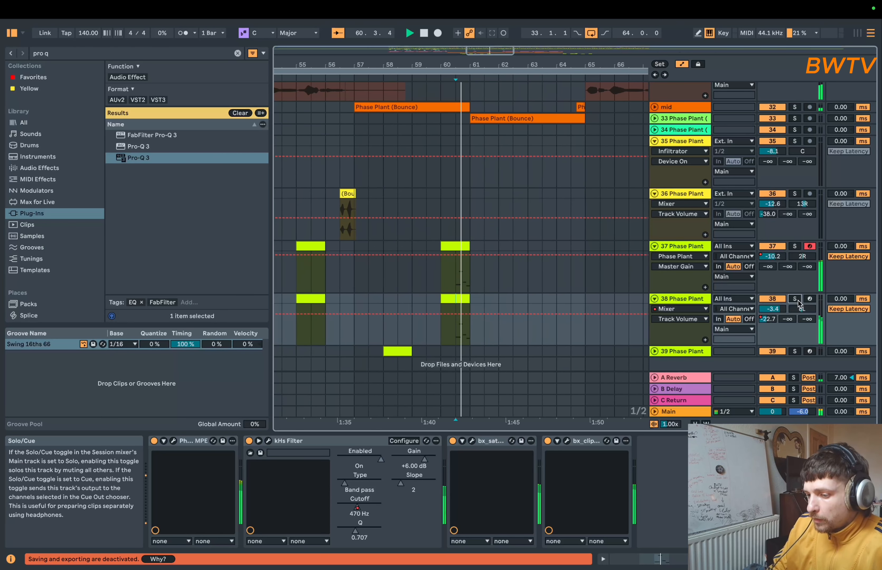
- Audition the fill on tracks 37 and 38 within the full mix from bar 60.3
{"action": "key", "text": "space"}
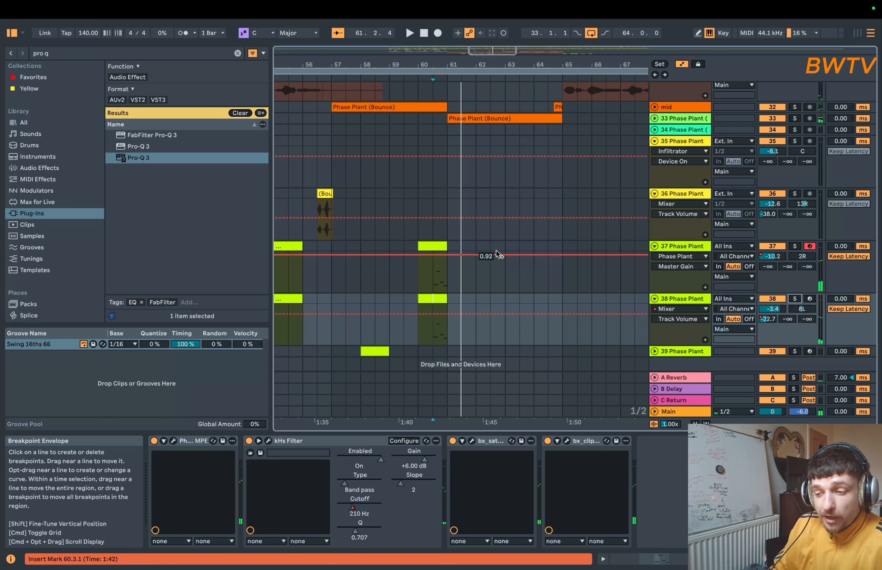
{"action": "left_click", "coordinate": [433, 204]}
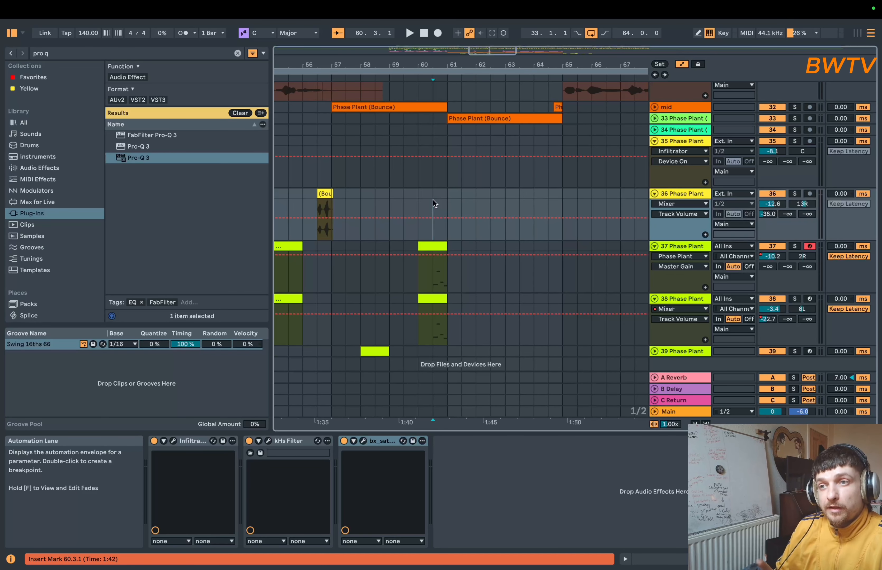
{"action": "key", "text": "space"}
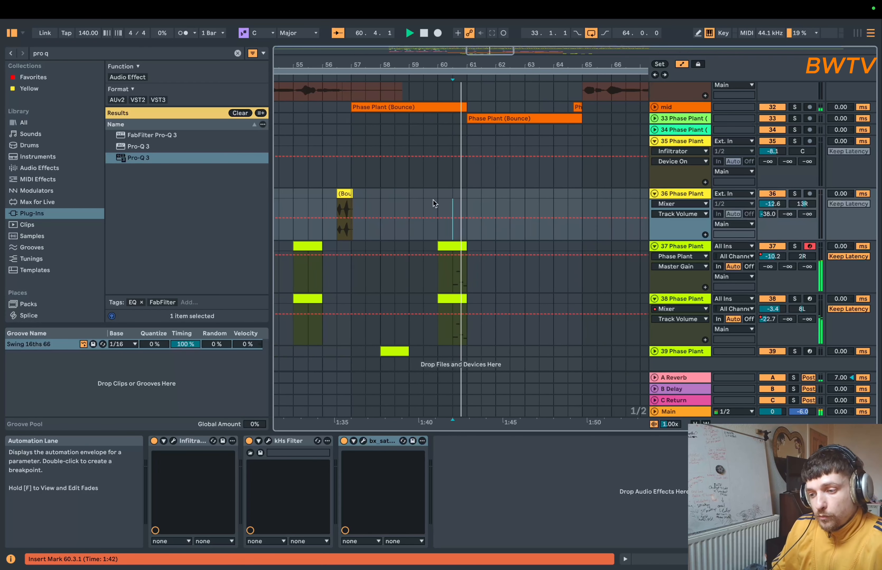
- Play the clip on track 39 from bar 58 to hear its fill sound
{"action": "left_click_drag", "start_coordinate": [442, 61], "coordinate": [443, 49]}
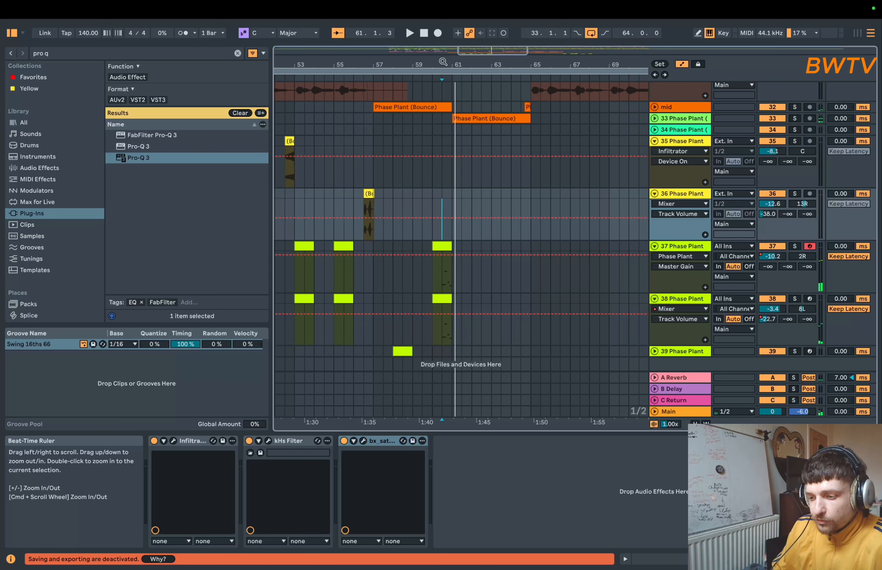
{"action": "scroll", "coordinate": [396, 372], "scroll_direction": "down", "scroll_amount": 1}
{"action": "left_click", "coordinate": [403, 335]}
{"action": "left_click", "coordinate": [402, 335]}
{"action": "key", "text": "space"}
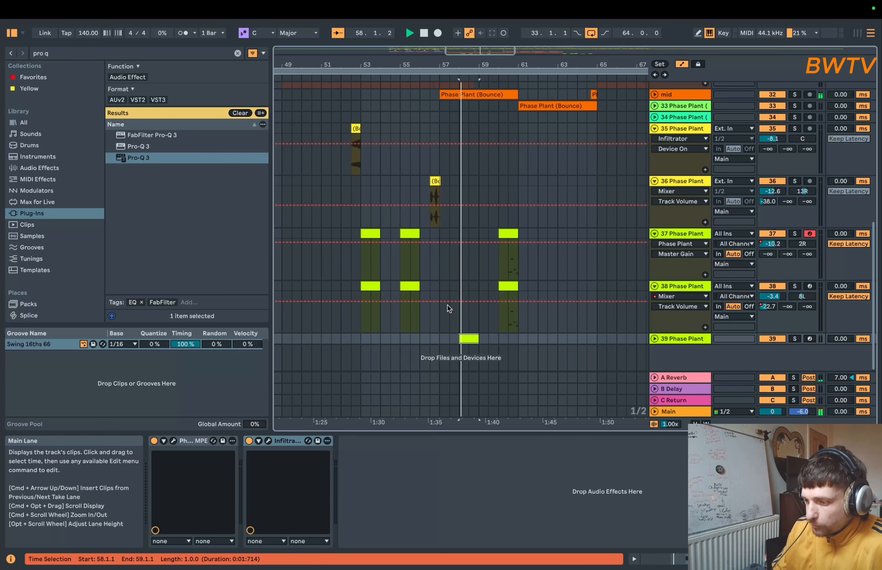
{"action": "key", "text": "space"}
- Unfold the second mid track (32) and track 33 to show their bounced clips
{"action": "scroll", "coordinate": [482, 118], "scroll_direction": "up", "scroll_amount": 5}
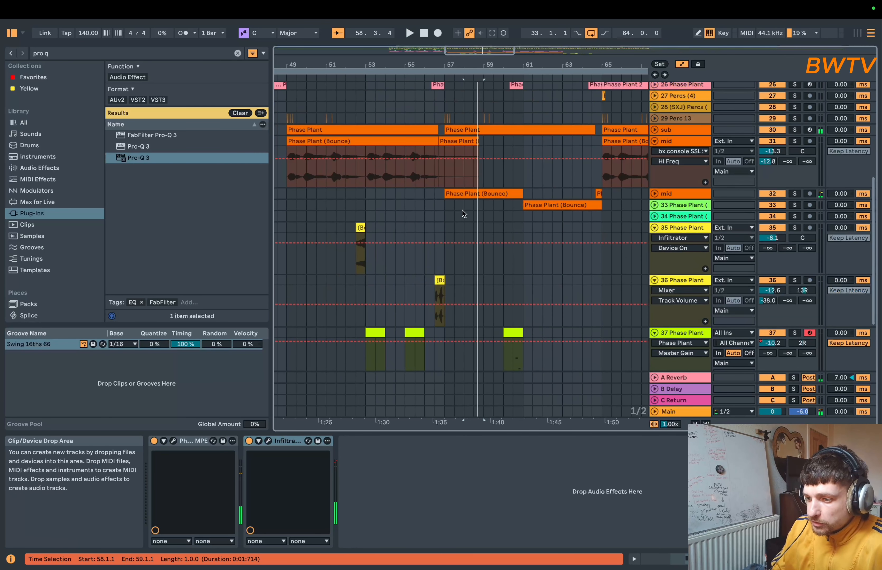
{"action": "left_click", "coordinate": [482, 192]}
{"action": "left_click", "coordinate": [655, 194]}
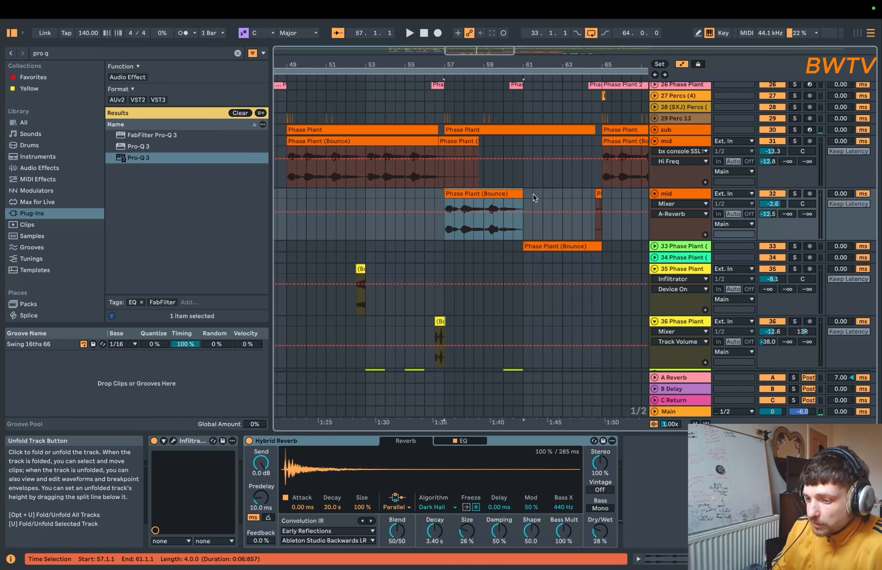
{"action": "left_click", "coordinate": [654, 246]}
- Play the first mid bass clip on track 31 from bar 49
{"action": "left_click", "coordinate": [288, 177]}
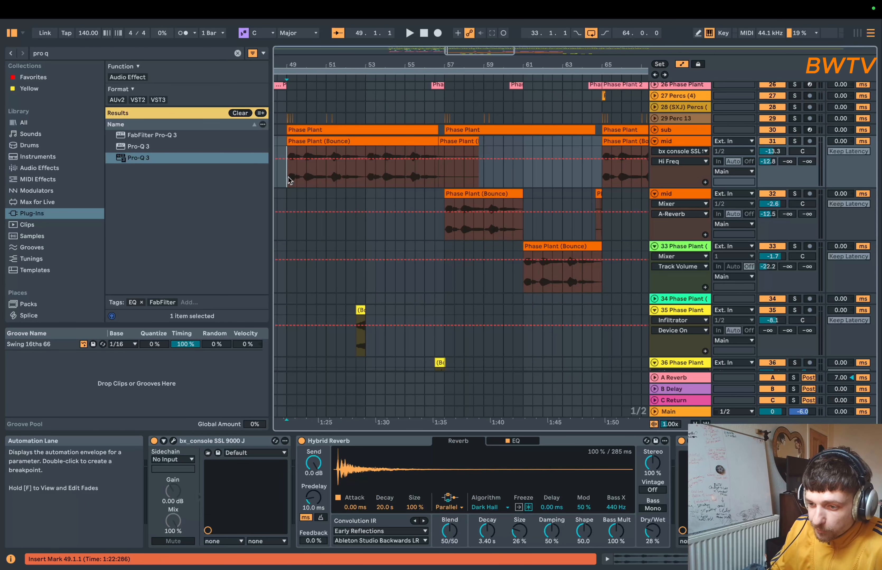
{"action": "key", "text": "space"}
{"action": "scroll", "coordinate": [437, 183], "scroll_direction": "right", "scroll_amount": 3}
{"action": "scroll", "coordinate": [437, 184], "scroll_direction": "down", "scroll_amount": 1}
{"action": "scroll", "coordinate": [437, 184], "scroll_direction": "right", "scroll_amount": 1}
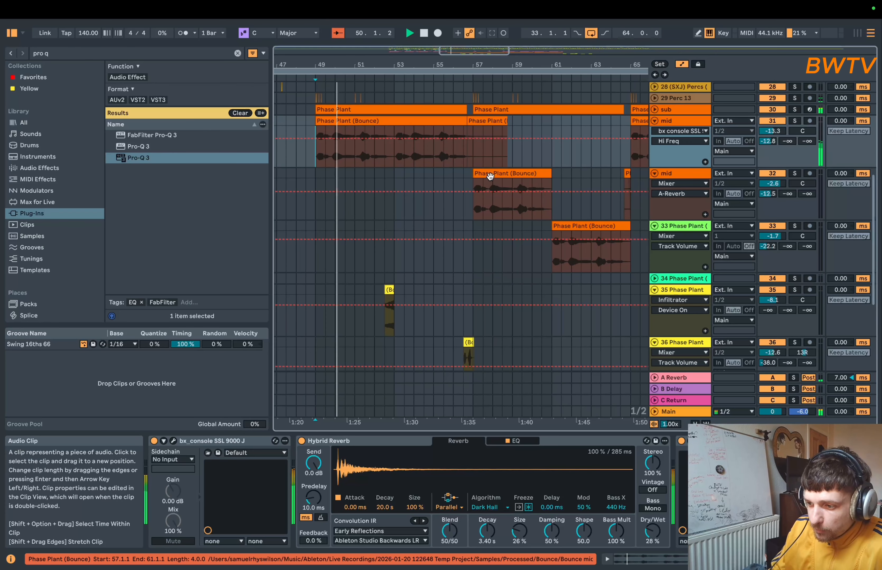
{"action": "key", "text": "space"}
- In track 32's Infiltrator, move the Effect 1 envelope peak earlier and raise the Dual Filter's frequency while bar 57 plays
{"action": "left_click", "coordinate": [490, 174]}
{"action": "double_click", "coordinate": [683, 175]}
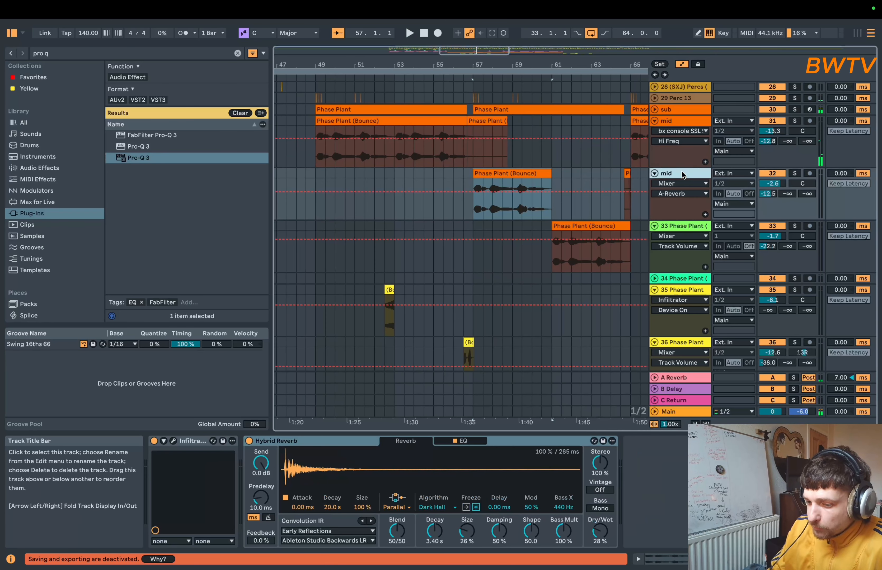
{"action": "left_click", "coordinate": [172, 441]}
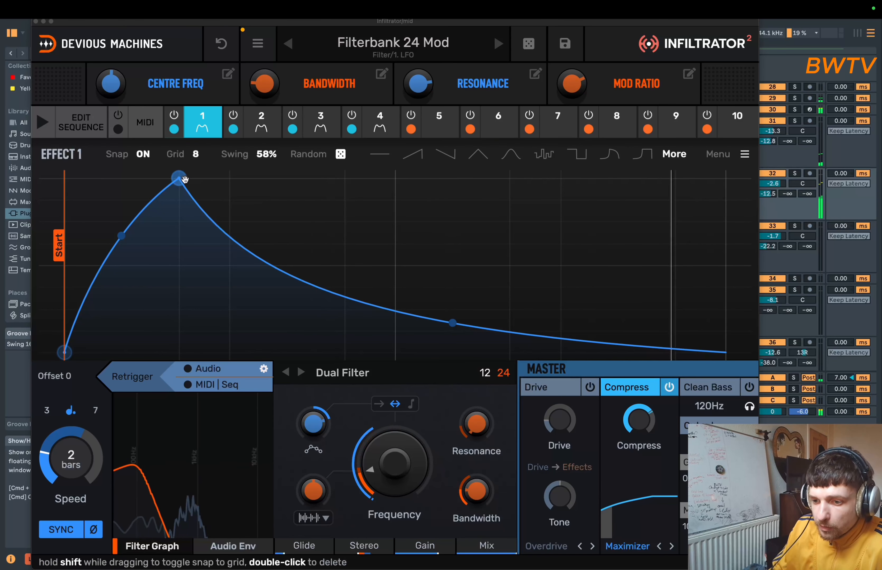
{"action": "left_click_drag", "start_coordinate": [184, 179], "coordinate": [138, 184]}
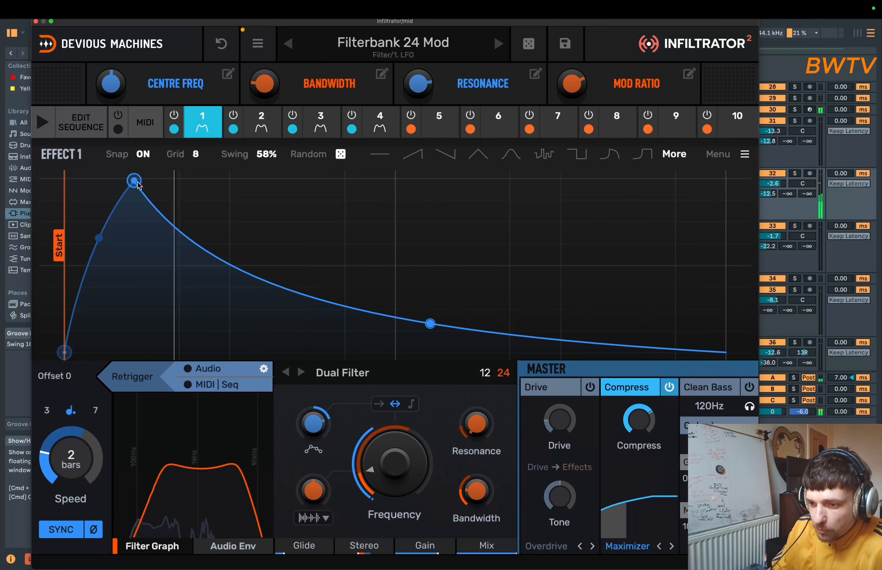
{"action": "mouse_move", "coordinate": [395, 462]}
{"action": "left_mouse_down"}
{"action": "mouse_move", "coordinate": [394, 430]}
{"action": "mouse_move", "coordinate": [394, 444]}
{"action": "left_mouse_up"}
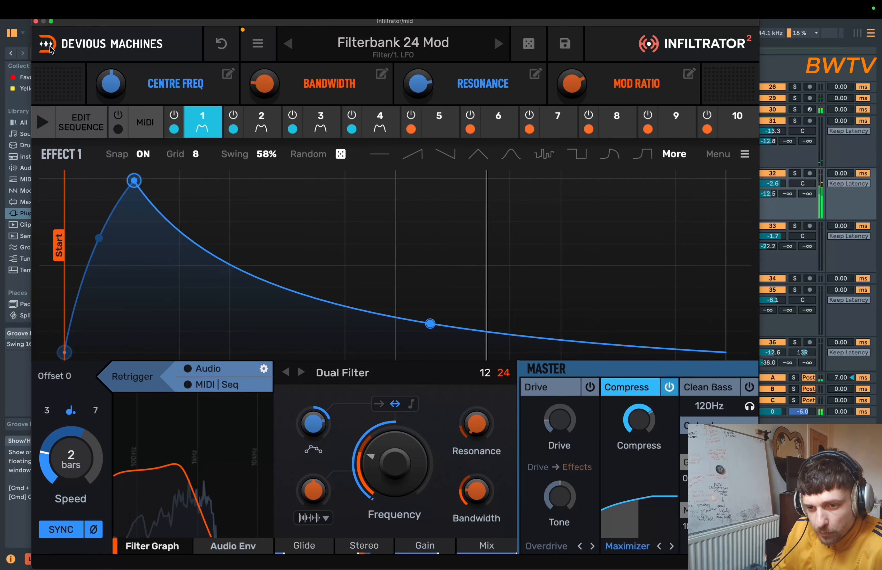
{"action": "left_click", "coordinate": [36, 21]}
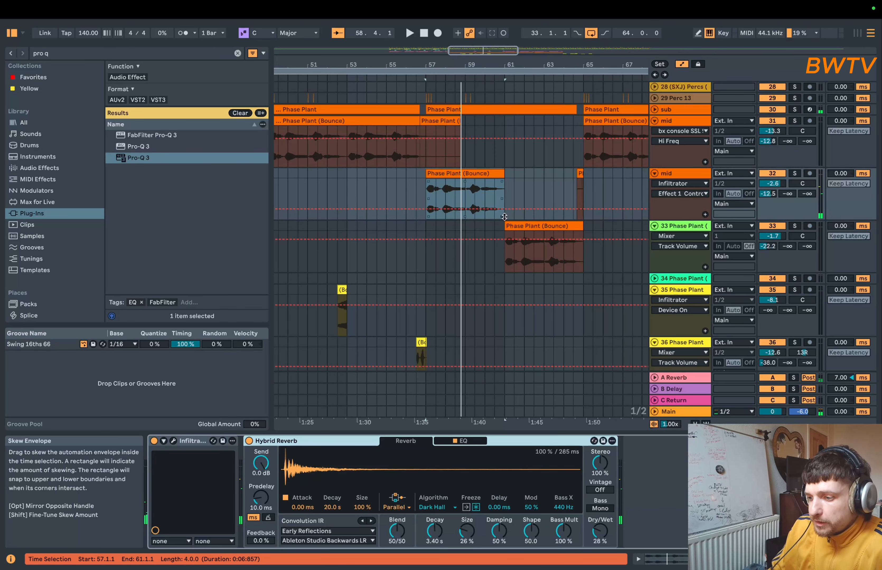
- Play track 33's bounced clip from bar 61 and open its Infiltrator effect
{"action": "left_click", "coordinate": [515, 227]}
{"action": "key", "text": "space"}
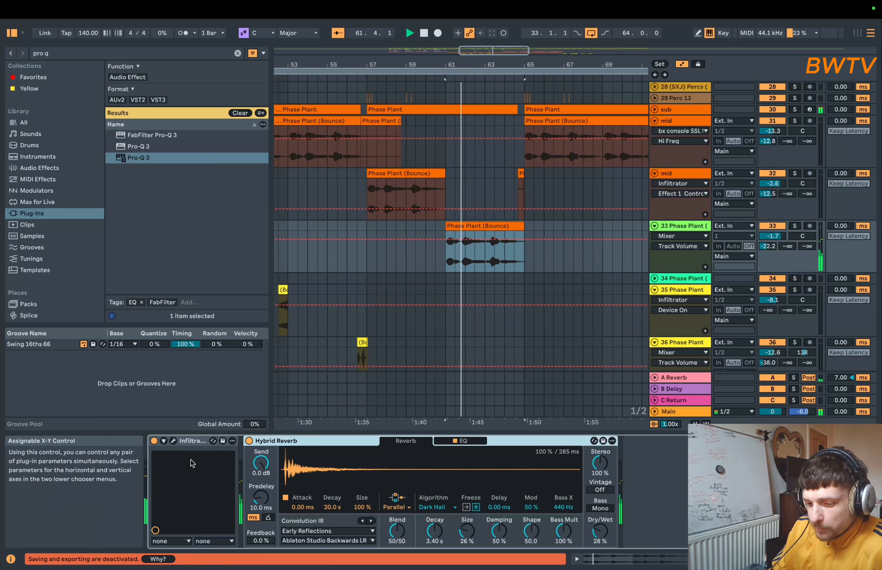
{"action": "left_click", "coordinate": [173, 441]}
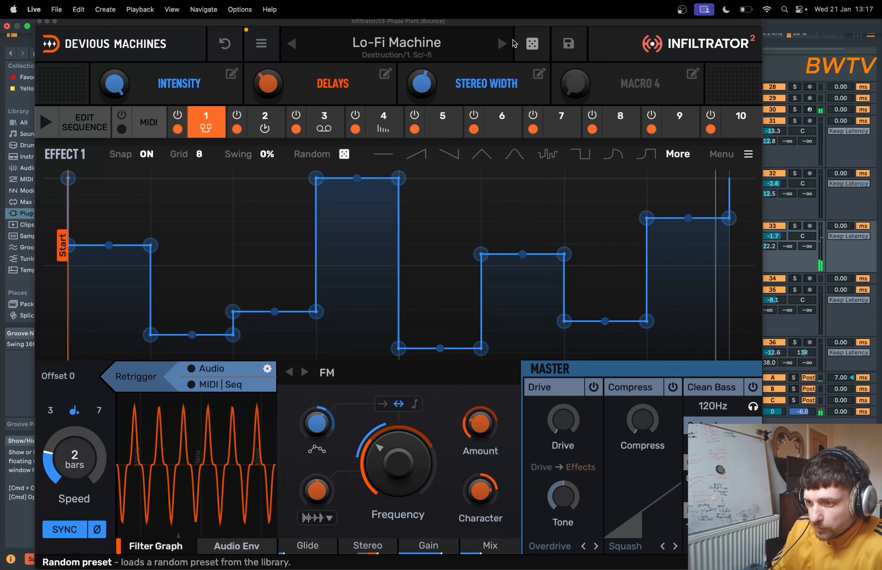
- Step track 33's Infiltrator through the Primordial Spawn preset to Aftermath and open the preset browser
{"action": "left_click", "coordinate": [501, 45]}
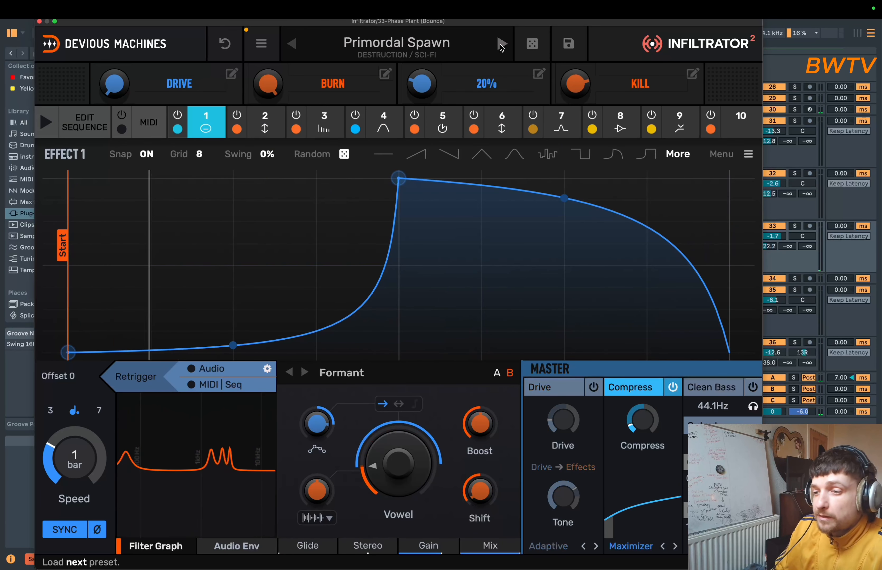
{"action": "left_click", "coordinate": [501, 45]}
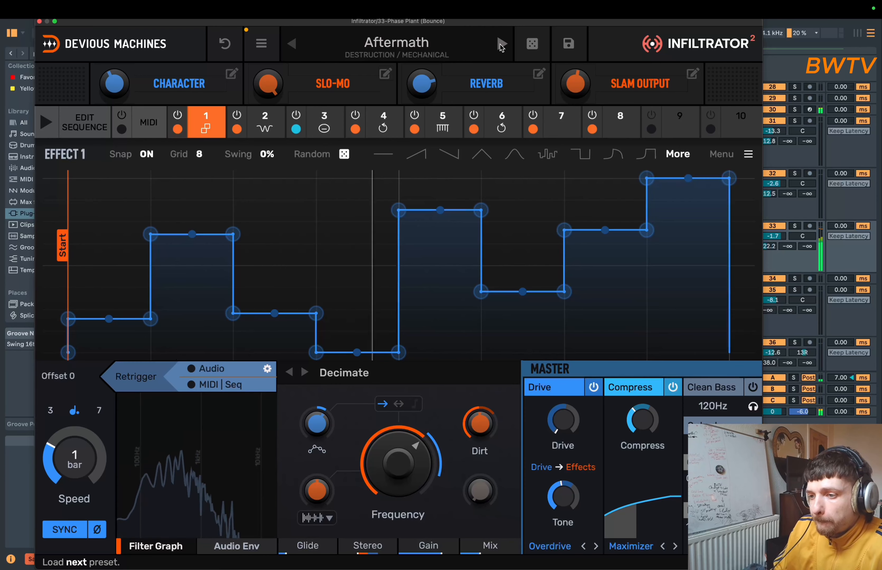
{"action": "left_click", "coordinate": [430, 50]}
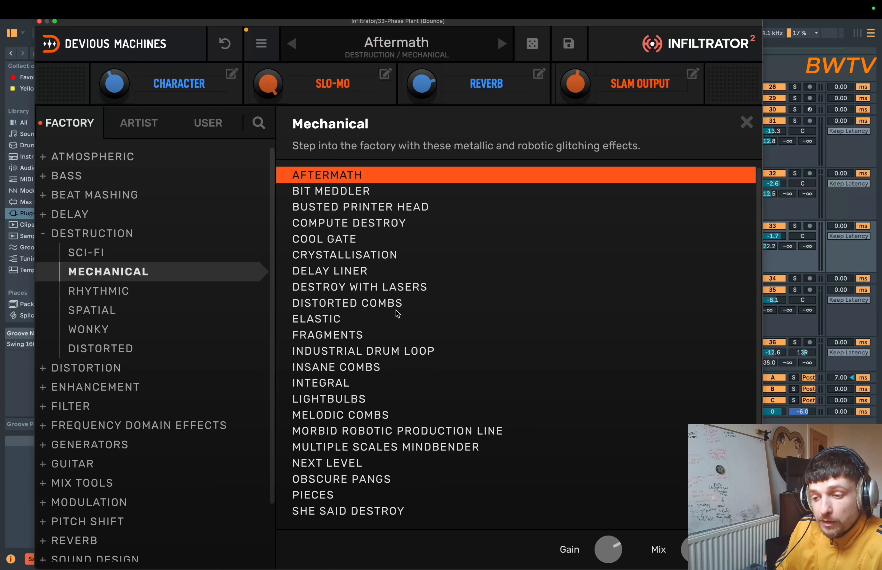
- Audition Insane Combs, then Destruction Spatial presets including March Of The Snails, Master of None, Psychedelic Seafood and Stretchspace
{"action": "left_click", "coordinate": [374, 368]}
{"action": "left_click", "coordinate": [112, 311]}
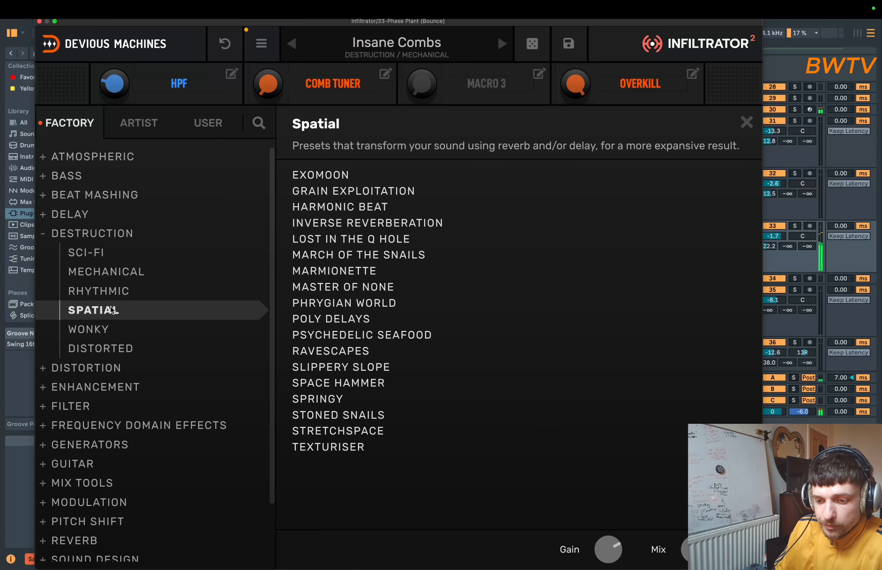
{"action": "left_click", "coordinate": [331, 260]}
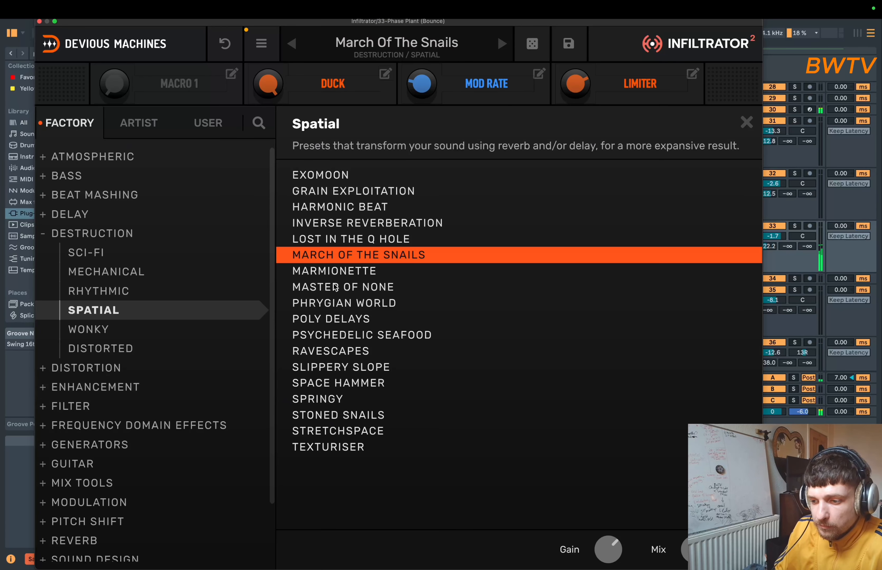
{"action": "left_click", "coordinate": [357, 223]}
{"action": "left_click", "coordinate": [362, 286]}
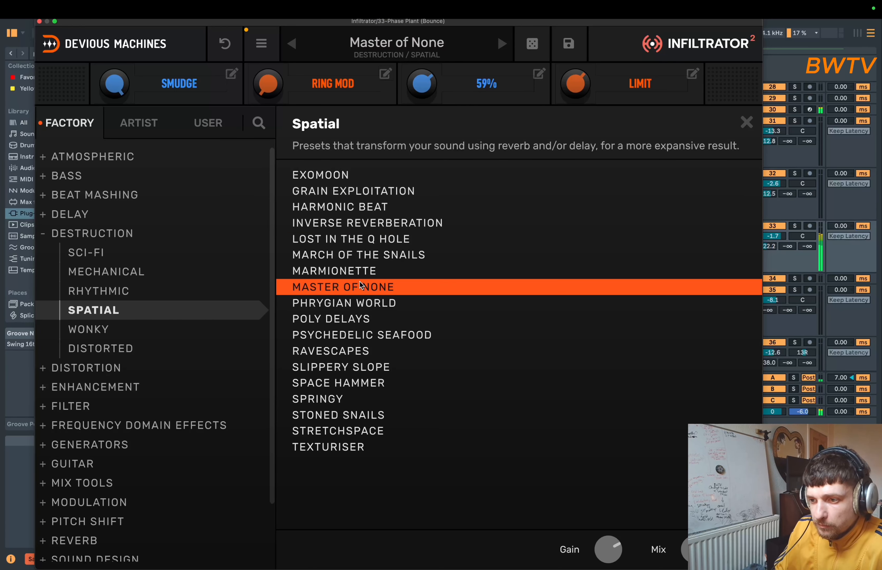
{"action": "left_click", "coordinate": [364, 326]}
{"action": "left_click", "coordinate": [362, 335]}
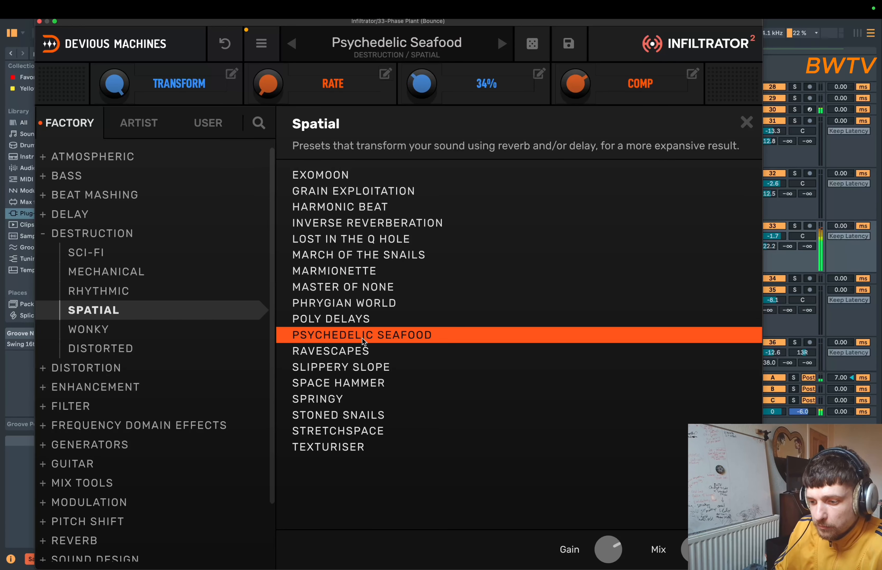
{"action": "left_click", "coordinate": [360, 383]}
{"action": "left_click", "coordinate": [352, 433]}
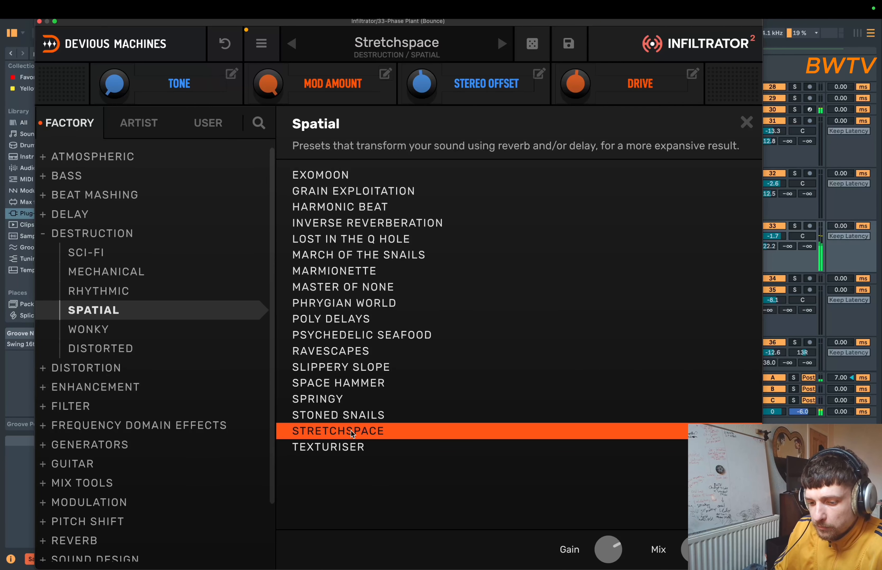
- Load the Distortion preset Mild Tube in track 33's Infiltrator and lower the track's volume to -6.8 dB
{"action": "left_click", "coordinate": [49, 370]}
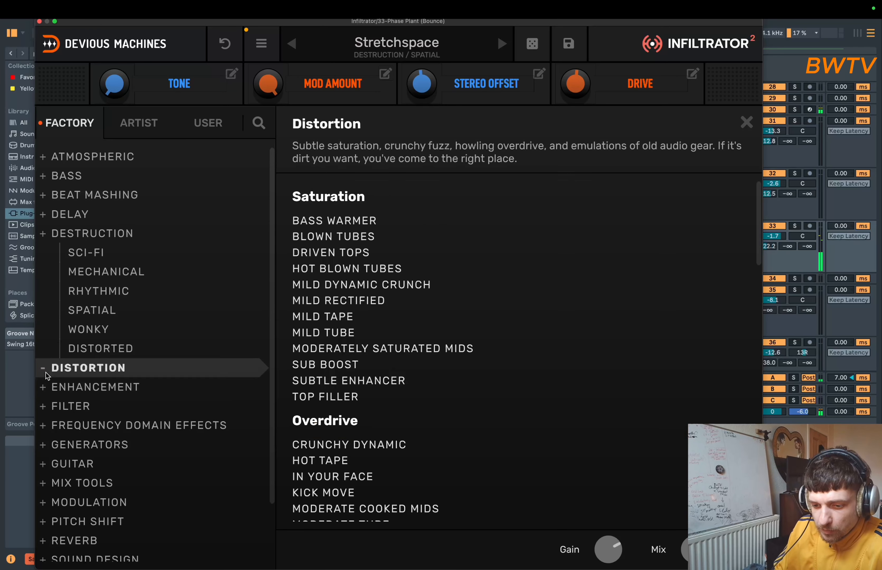
{"action": "left_click", "coordinate": [400, 328]}
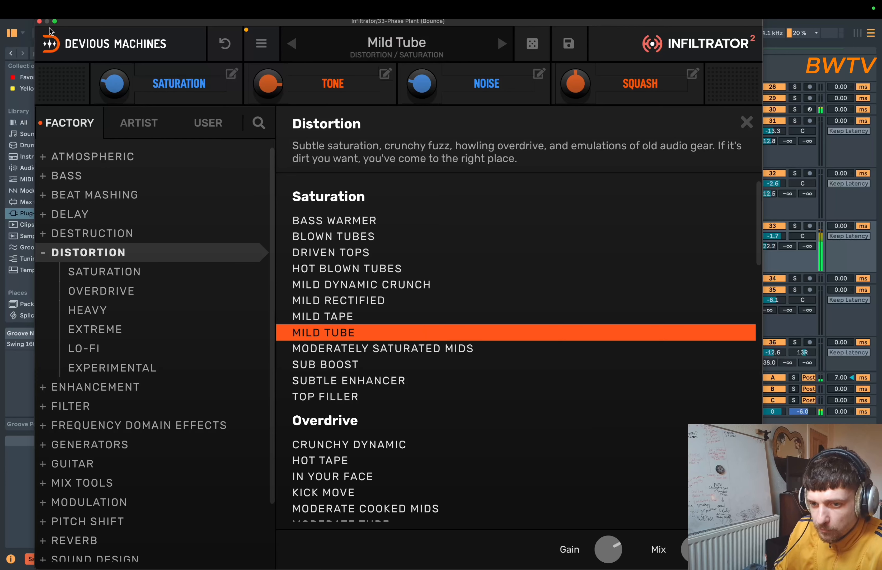
{"action": "left_click", "coordinate": [39, 21]}
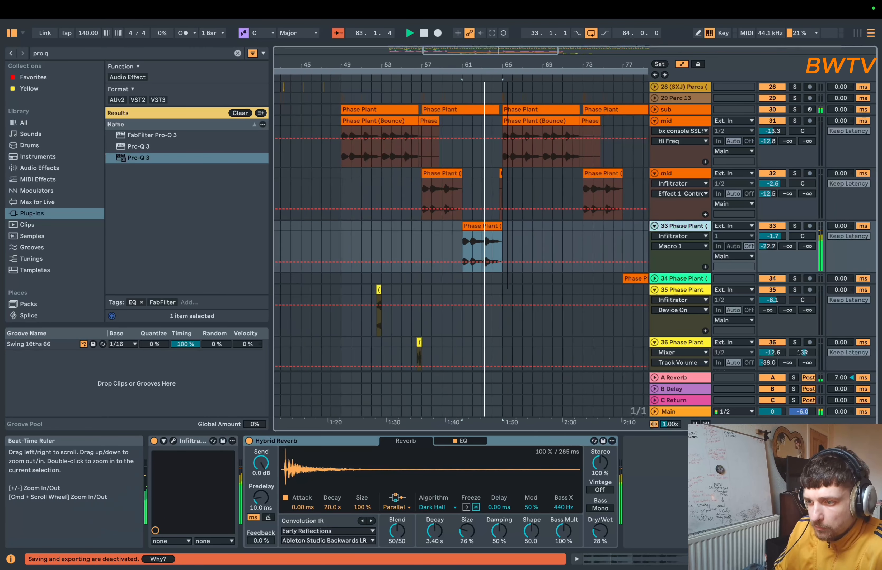
{"action": "left_click_drag", "start_coordinate": [507, 64], "coordinate": [507, 46]}
{"action": "left_click_drag", "start_coordinate": [772, 237], "coordinate": [772, 246]}
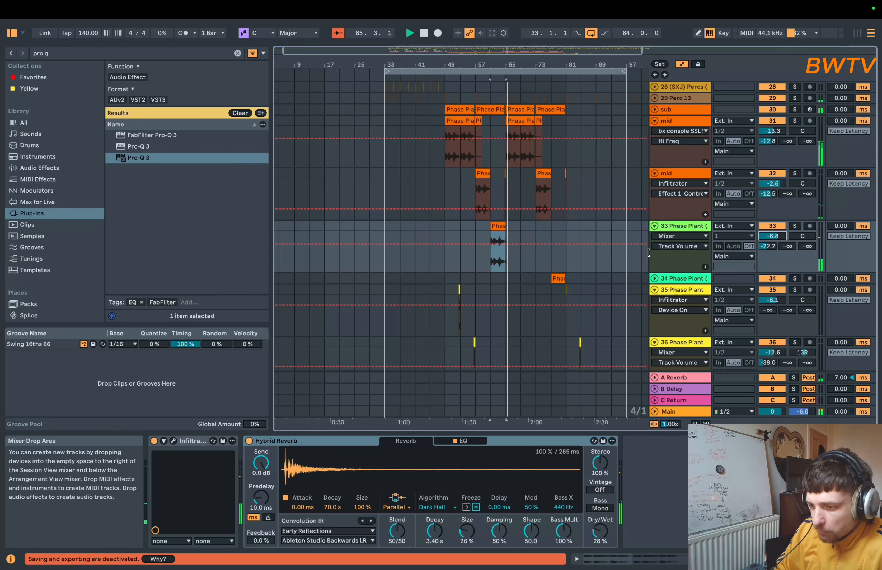
- Solo track 24 from bar 33 and open its Phase Plant on the visages style wub preset
{"action": "scroll", "coordinate": [649, 253], "scroll_direction": "up", "scroll_amount": 10}
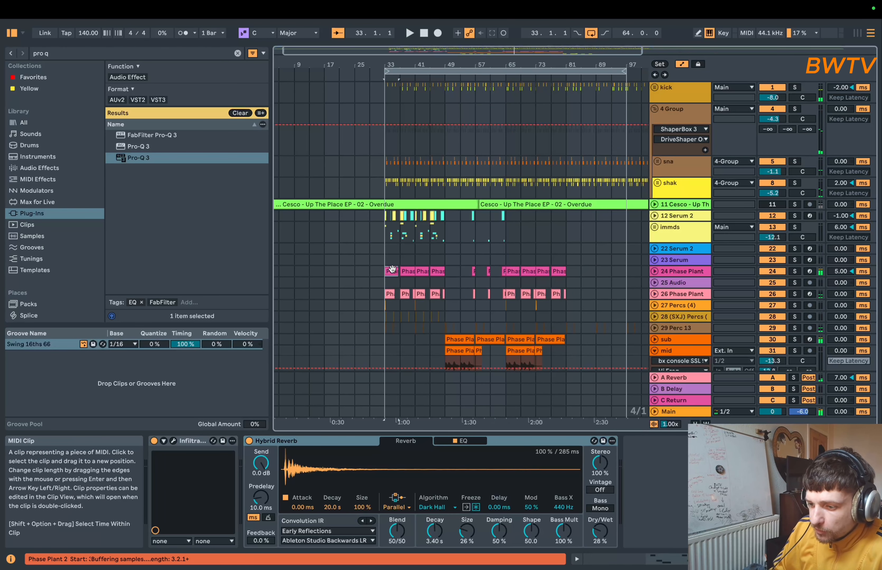
{"action": "left_click", "coordinate": [795, 271]}
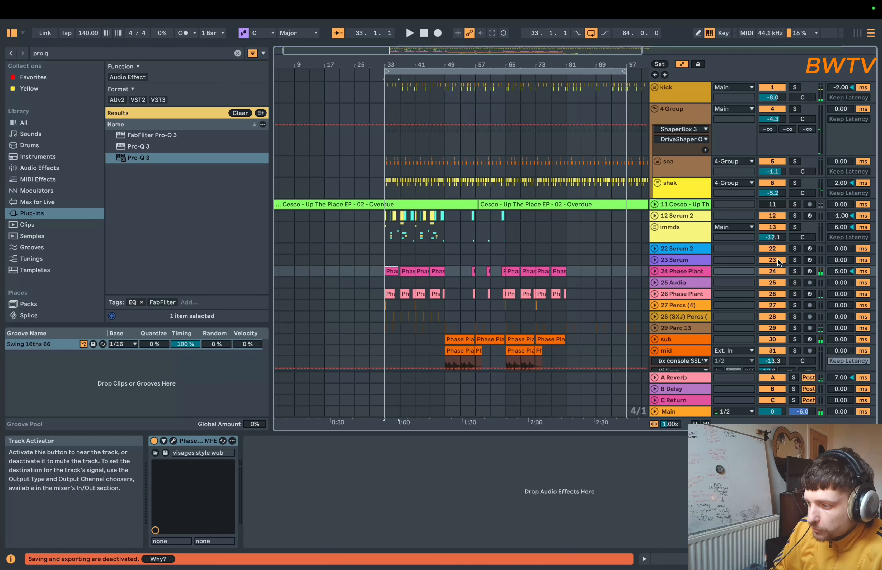
{"action": "left_click", "coordinate": [658, 272]}
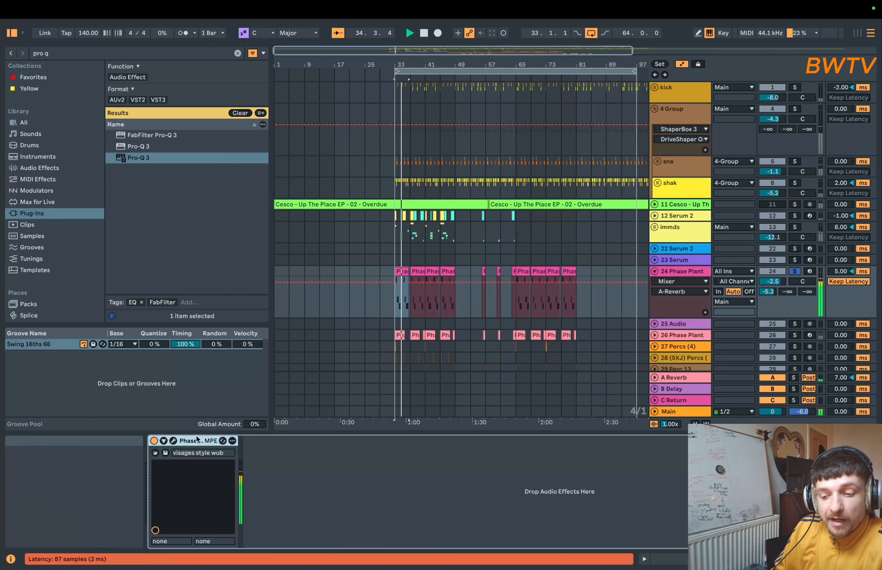
{"action": "left_click", "coordinate": [173, 440]}
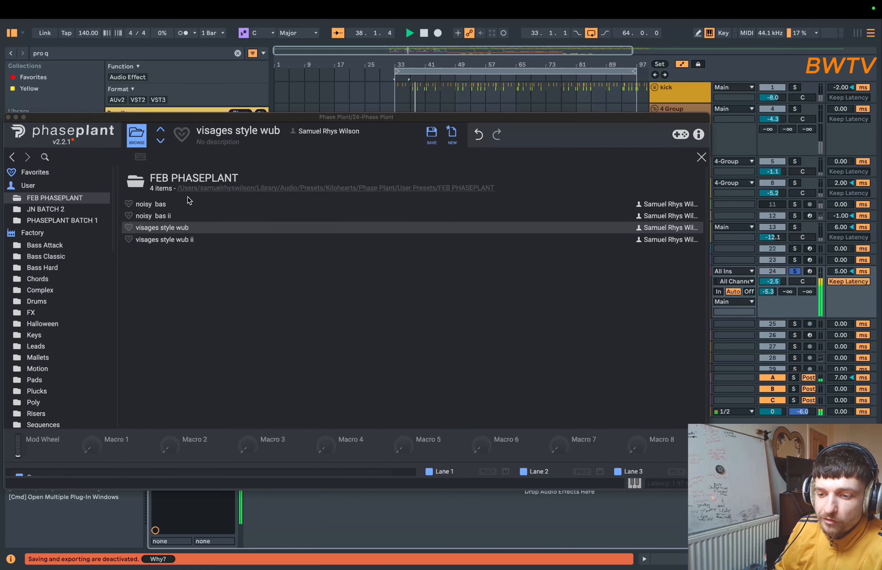
{"action": "left_click", "coordinate": [158, 231]}
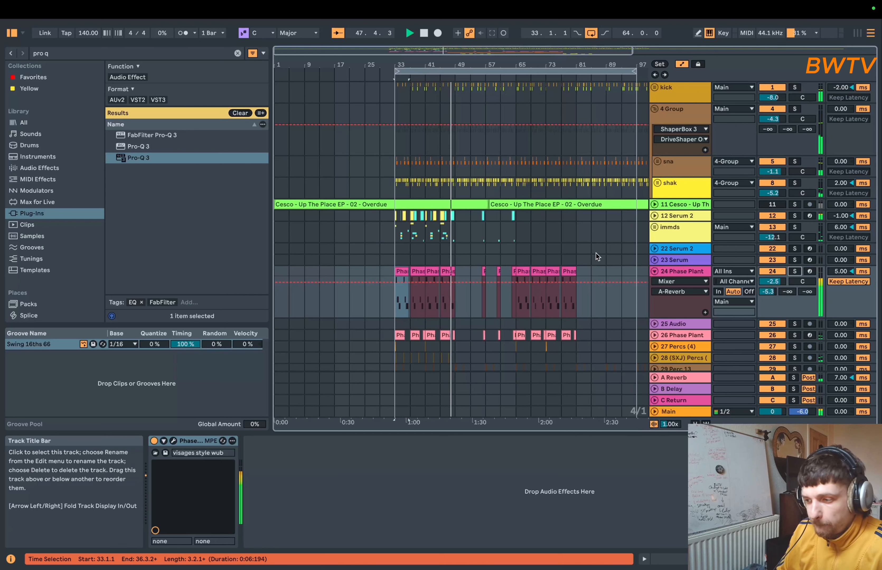
- Play the immds group soloed around bar 38, inspect its Vital and Serum 2 tracks, and turn the solo off
{"action": "left_click", "coordinate": [687, 229]}
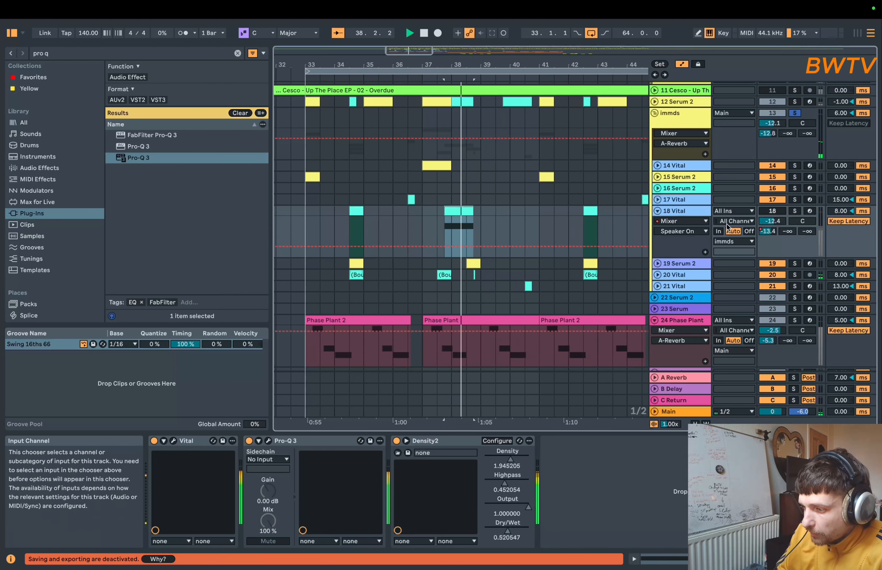
{"action": "left_click", "coordinate": [677, 264]}
{"action": "key", "text": "space"}
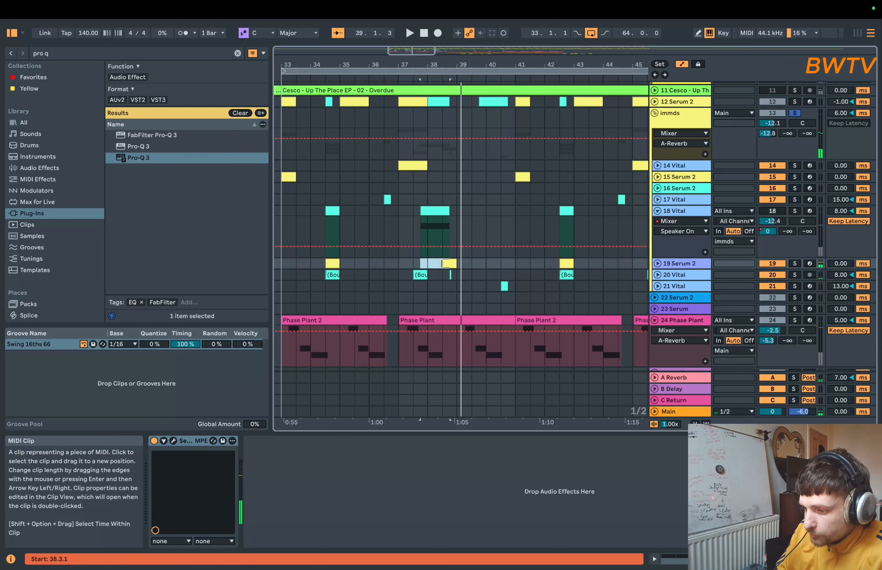
{"action": "key", "text": "space"}
{"action": "scroll", "coordinate": [630, 207], "scroll_direction": "up", "scroll_amount": 3}
{"action": "left_click", "coordinate": [794, 166]}
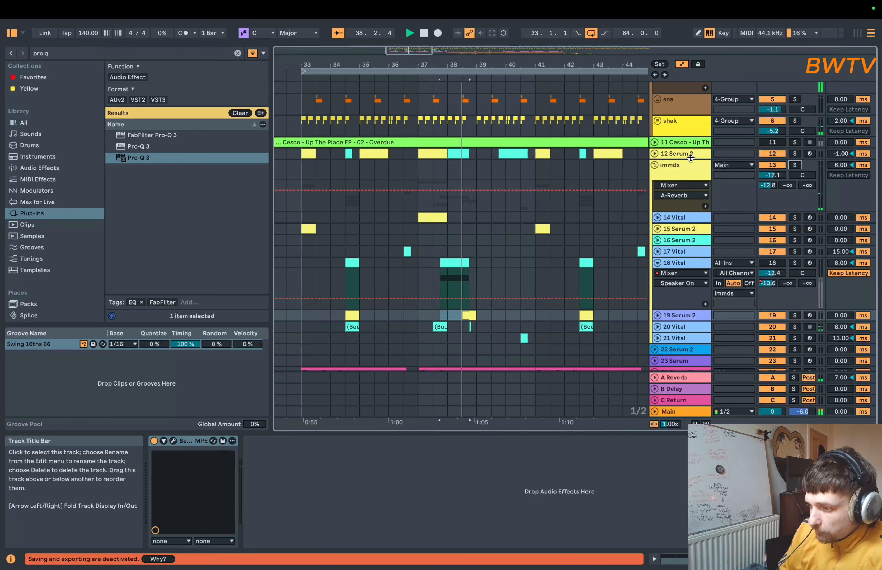
- In 4 Group's IQ-Transient, set Sustain to 29.8% and Transient to -8.8% while the drums play
{"action": "scroll", "coordinate": [678, 119], "scroll_direction": "up", "scroll_amount": 2}
{"action": "scroll", "coordinate": [680, 102], "scroll_direction": "up", "scroll_amount": 2}
{"action": "left_click", "coordinate": [681, 122]}
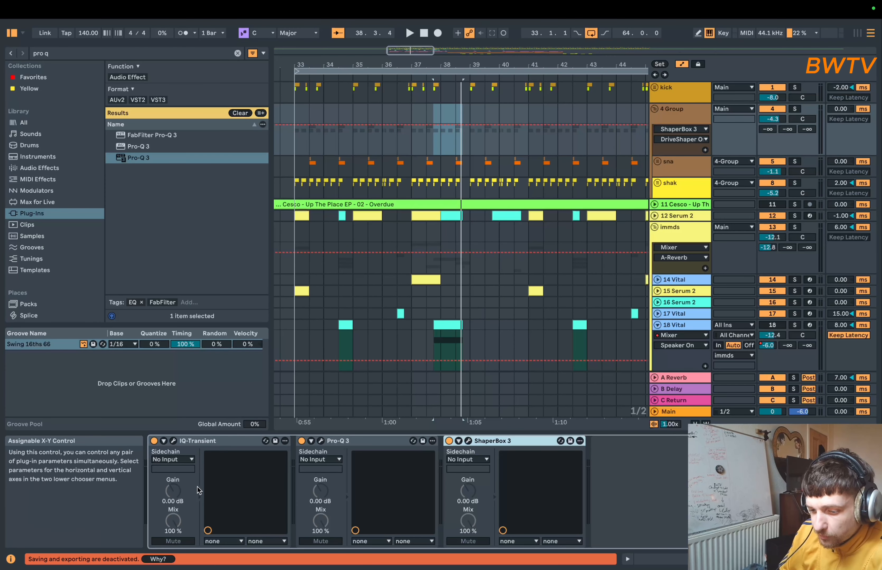
{"action": "left_click", "coordinate": [173, 441]}
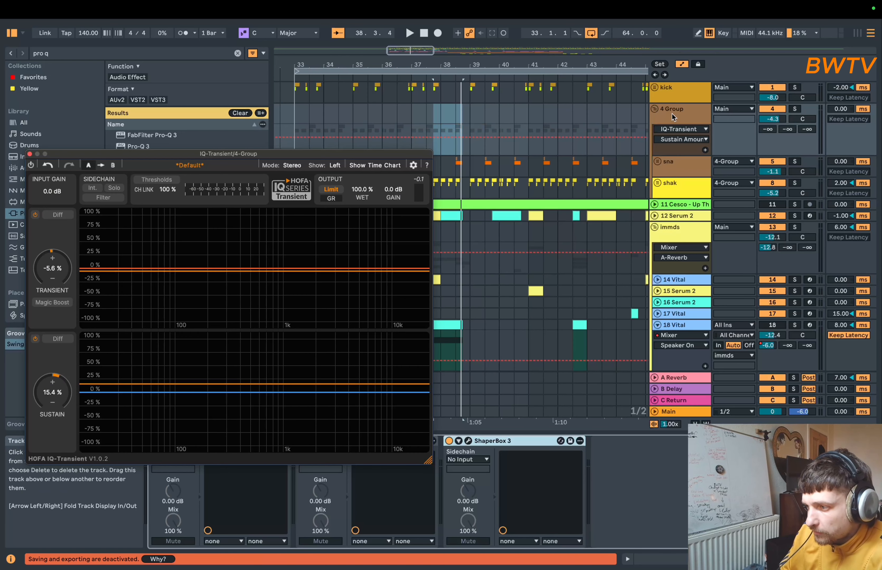
{"action": "left_click", "coordinate": [573, 113]}
{"action": "key", "text": "space"}
{"action": "left_click", "coordinate": [676, 114]}
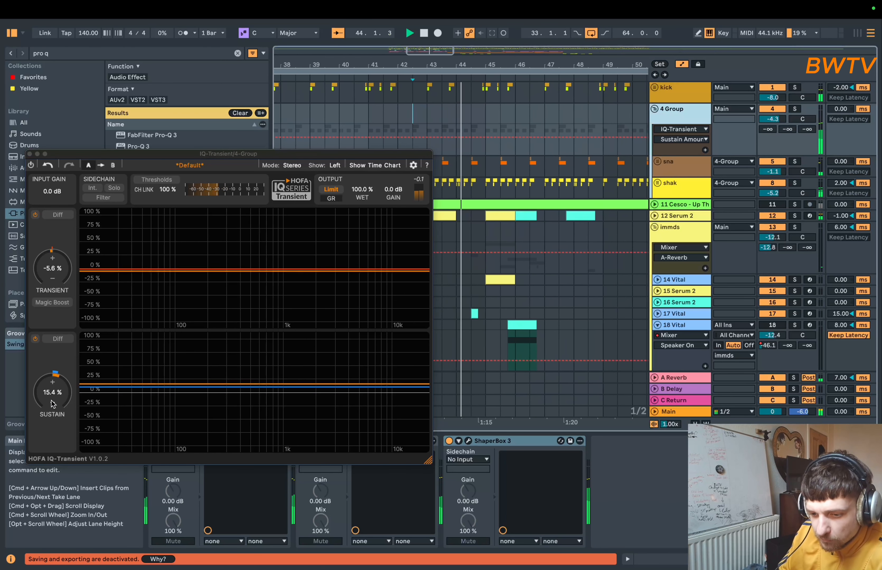
{"action": "mouse_move", "coordinate": [53, 399]}
{"action": "left_mouse_down"}
{"action": "mouse_move", "coordinate": [52, 374]}
{"action": "mouse_move", "coordinate": [52, 394]}
{"action": "left_mouse_up"}
{"action": "left_click_drag", "start_coordinate": [56, 252], "coordinate": [57, 254]}
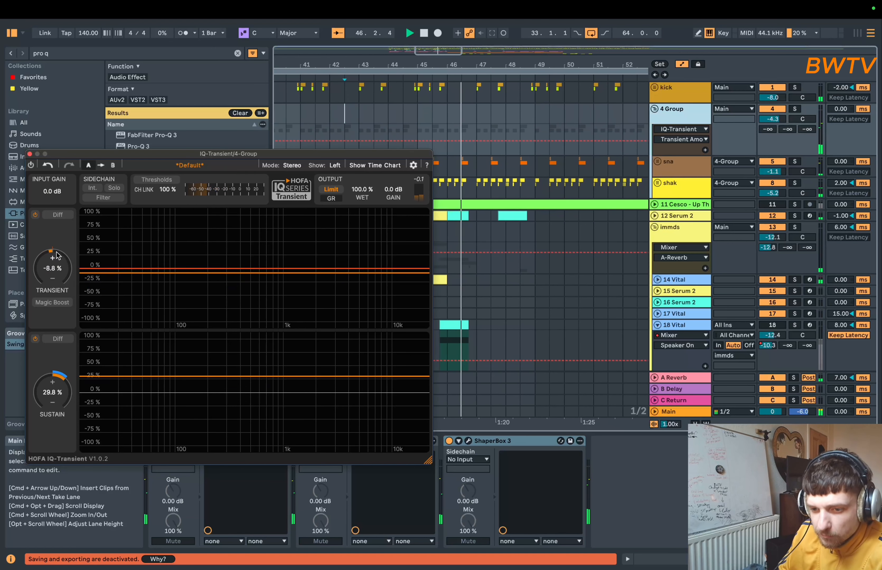
{"action": "left_click", "coordinate": [29, 154]}
- Search the plug-ins for "cli" and add bx_clipper to the end of 4 Group's effect chain
{"action": "left_click_drag", "start_coordinate": [378, 64], "coordinate": [378, 41]}
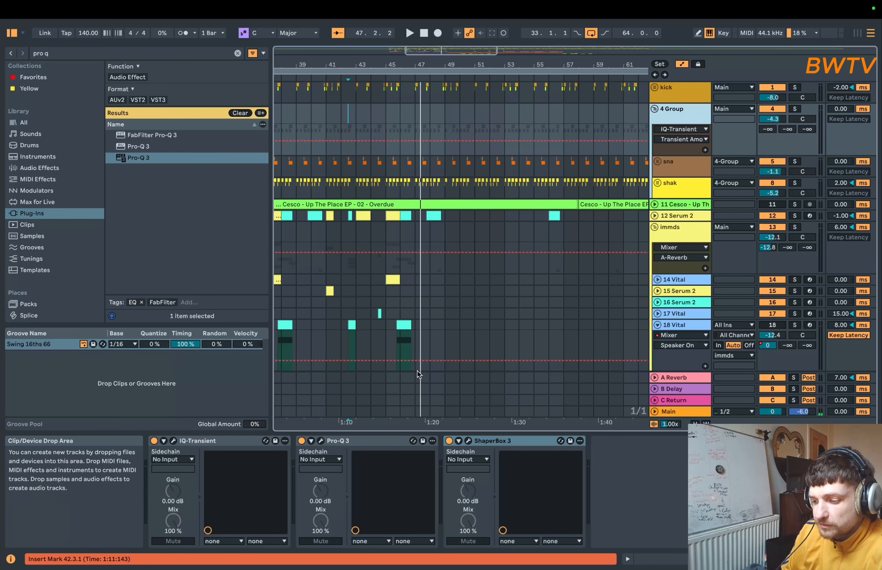
{"action": "left_click", "coordinate": [54, 55]}
{"action": "type", "text": "cli"}
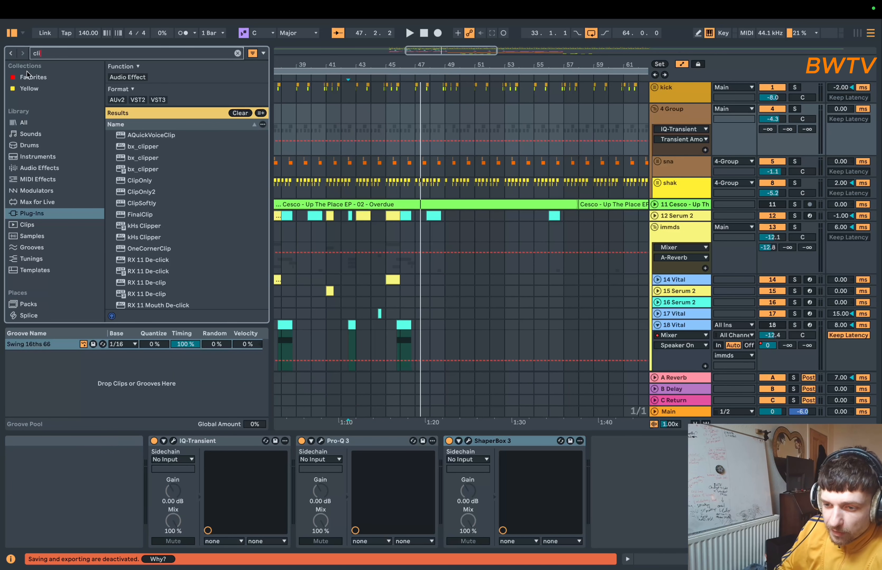
{"action": "double_click", "coordinate": [150, 170]}
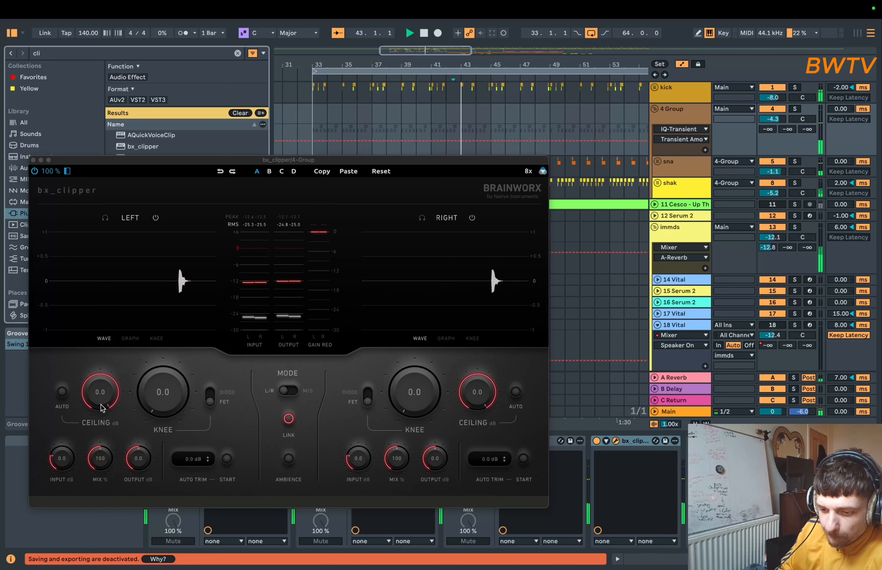
- Set bx_clipper's ceiling to -4.6 dB, knee to 3.1 and over-fold mix to 149% during playback
{"action": "left_click_drag", "start_coordinate": [158, 396], "coordinate": [137, 380]}
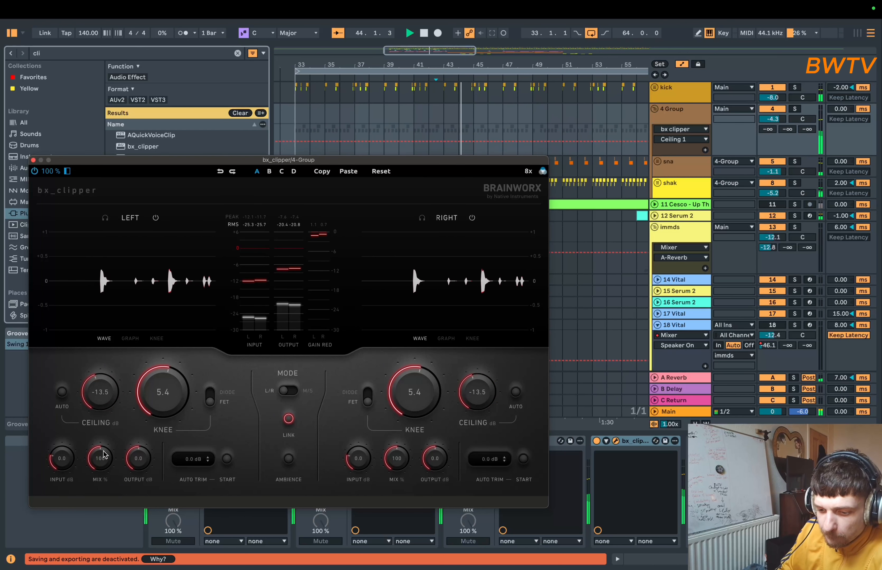
{"action": "left_click_drag", "start_coordinate": [104, 434], "coordinate": [104, 437]}
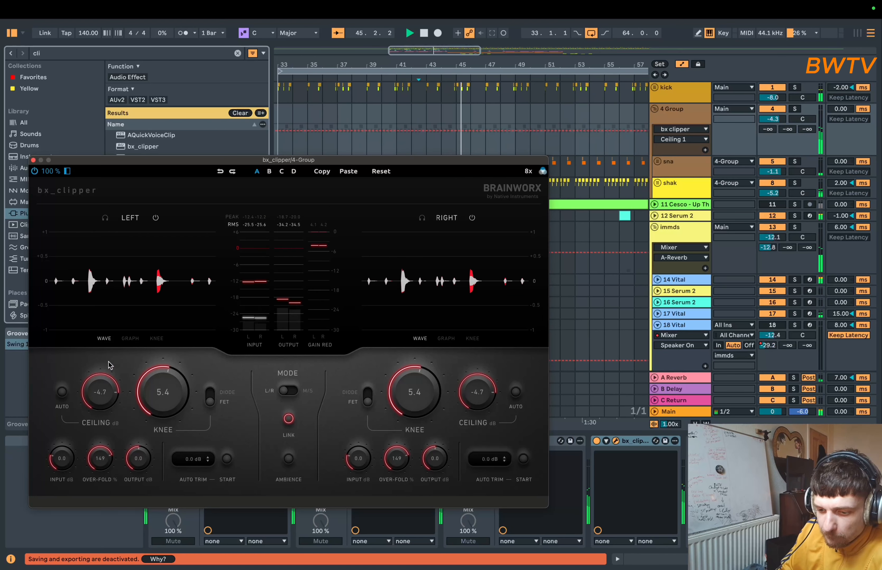
{"action": "left_click_drag", "start_coordinate": [109, 366], "coordinate": [111, 364]}
{"action": "left_click_drag", "start_coordinate": [164, 390], "coordinate": [166, 416]}
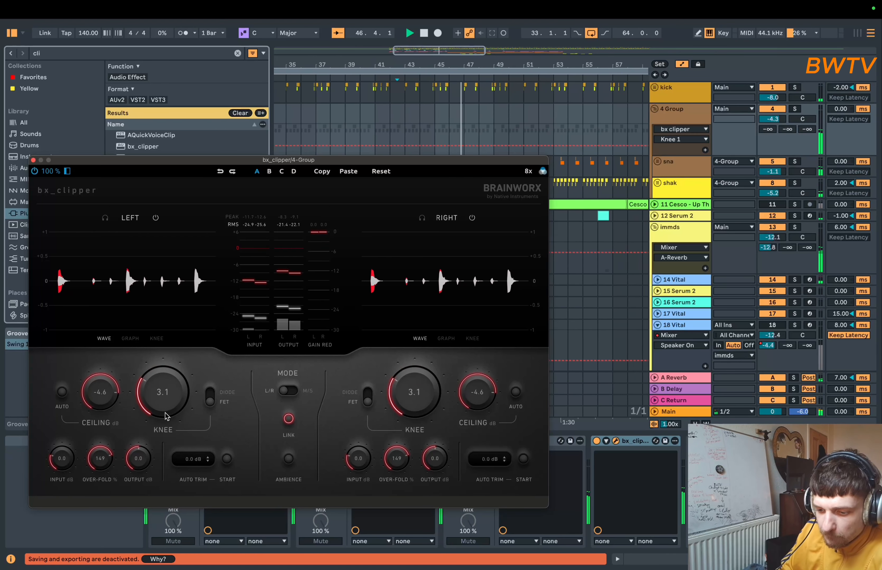
{"action": "left_click", "coordinate": [33, 160]}
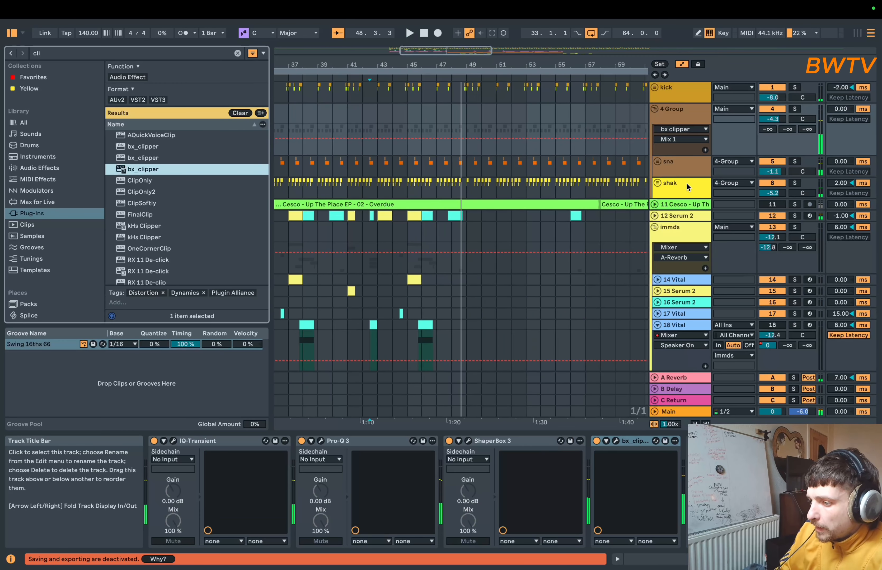
- In the sna group's kHs Transient Shaper, raise the Attack and reduce the Sustain slightly below neutral during playback
{"action": "left_click", "coordinate": [675, 170]}
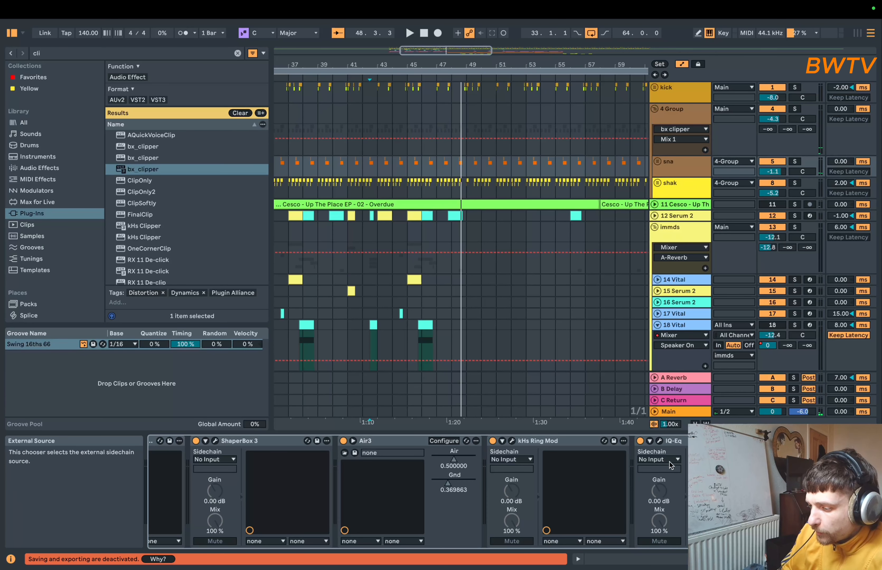
{"action": "scroll", "coordinate": [491, 489], "scroll_direction": "left", "scroll_amount": 5}
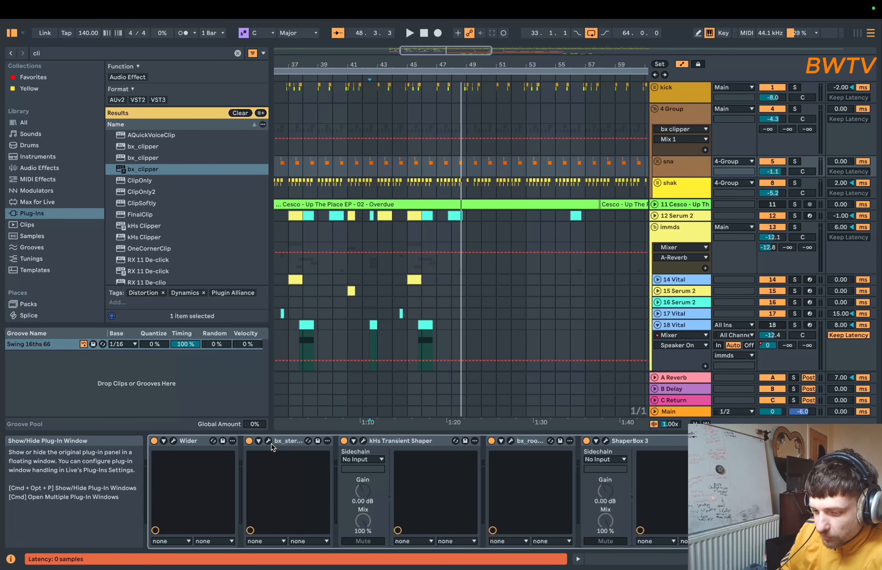
{"action": "scroll", "coordinate": [389, 452], "scroll_direction": "right", "scroll_amount": 2}
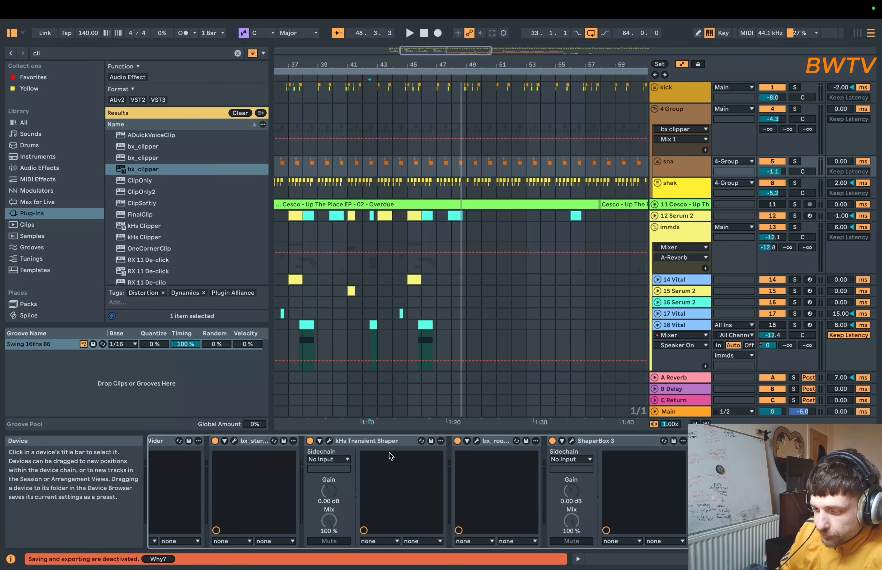
{"action": "left_click", "coordinate": [328, 441]}
{"action": "key", "text": "space"}
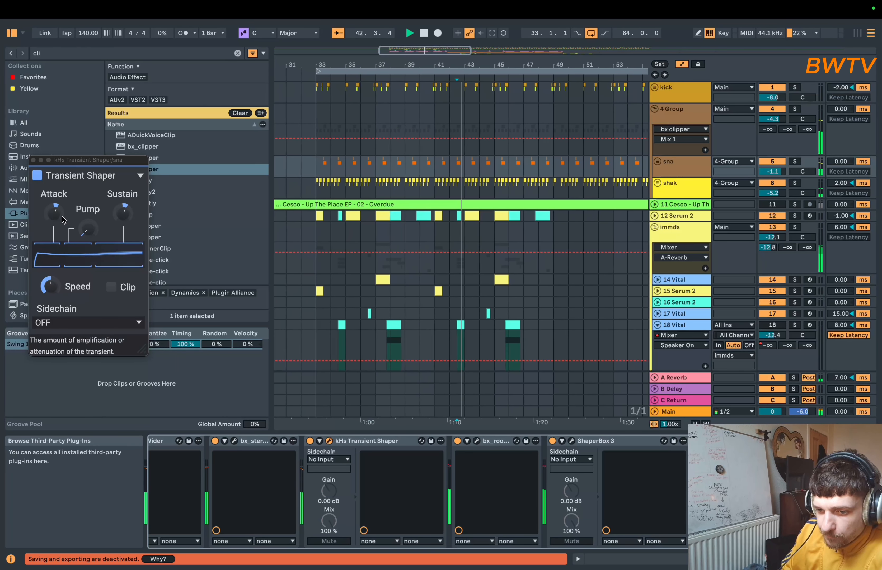
{"action": "left_click_drag", "start_coordinate": [51, 215], "coordinate": [51, 214]}
{"action": "left_click_drag", "start_coordinate": [127, 216], "coordinate": [125, 215]}
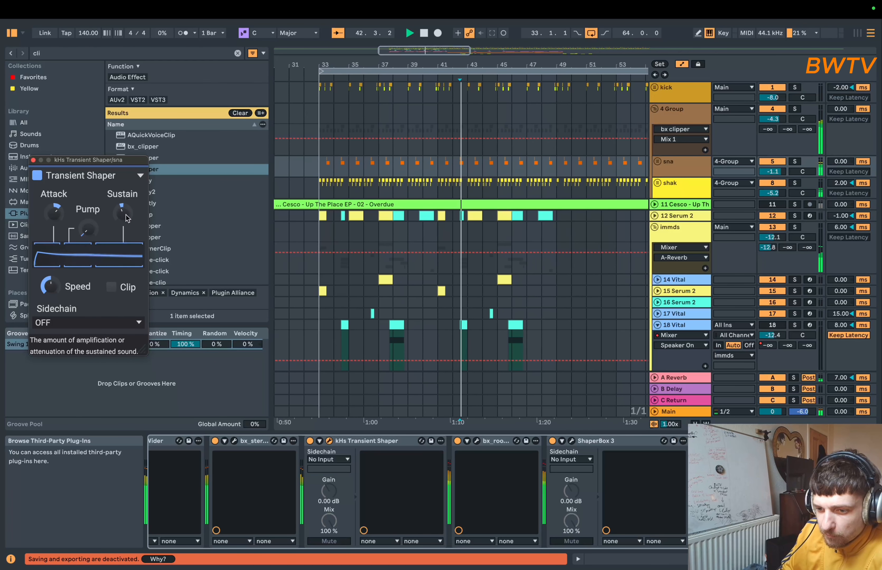
{"action": "left_click", "coordinate": [33, 160]}
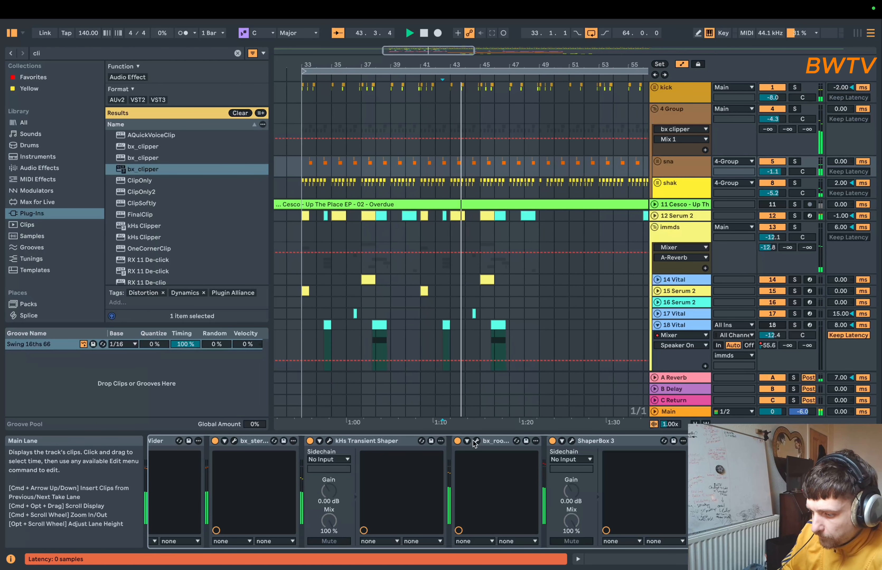
- In the sna group's Air3, set Air to 0.547945 and Gnd to 0.328767 while comparing the sound in playback
{"action": "key", "text": "space"}
{"action": "scroll", "coordinate": [522, 448], "scroll_direction": "right", "scroll_amount": 5}
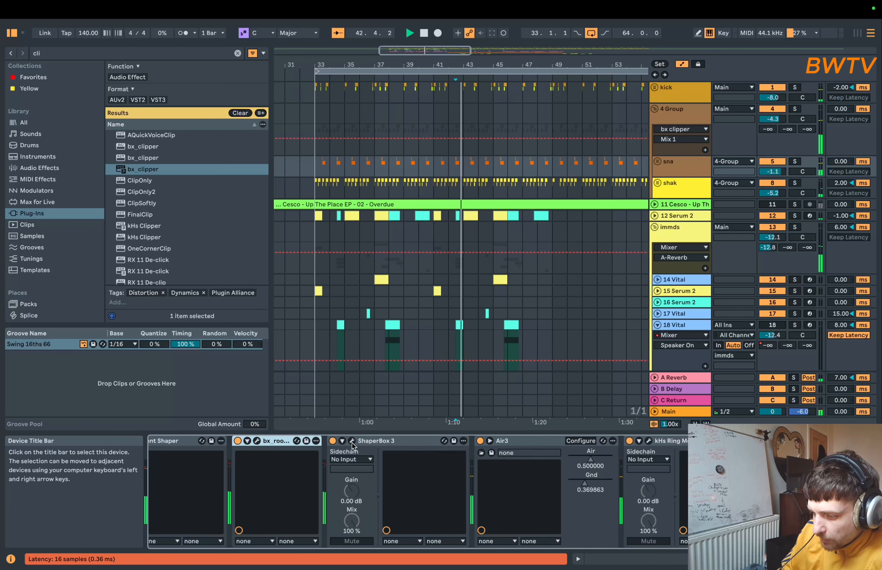
{"action": "scroll", "coordinate": [380, 442], "scroll_direction": "right", "scroll_amount": 2}
{"action": "key", "text": "space"}
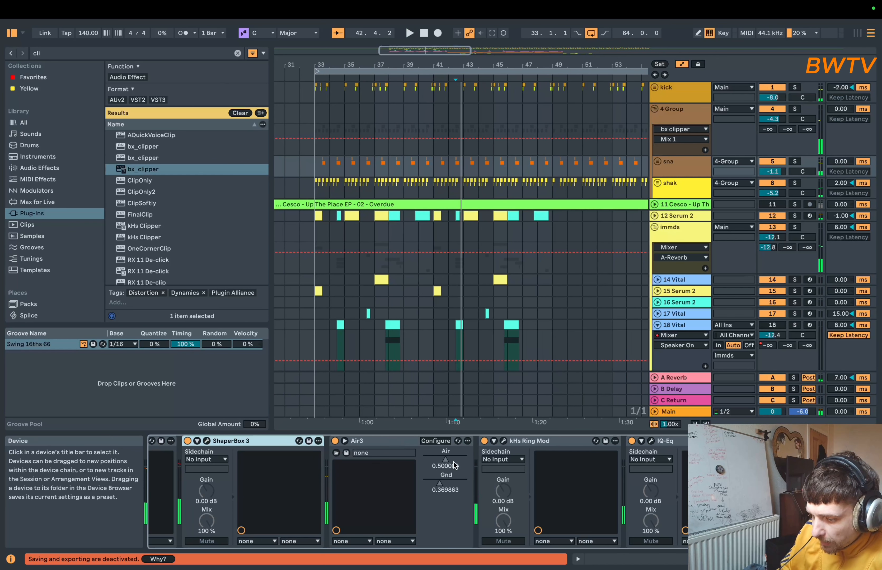
{"action": "left_click_drag", "start_coordinate": [453, 462], "coordinate": [457, 455]}
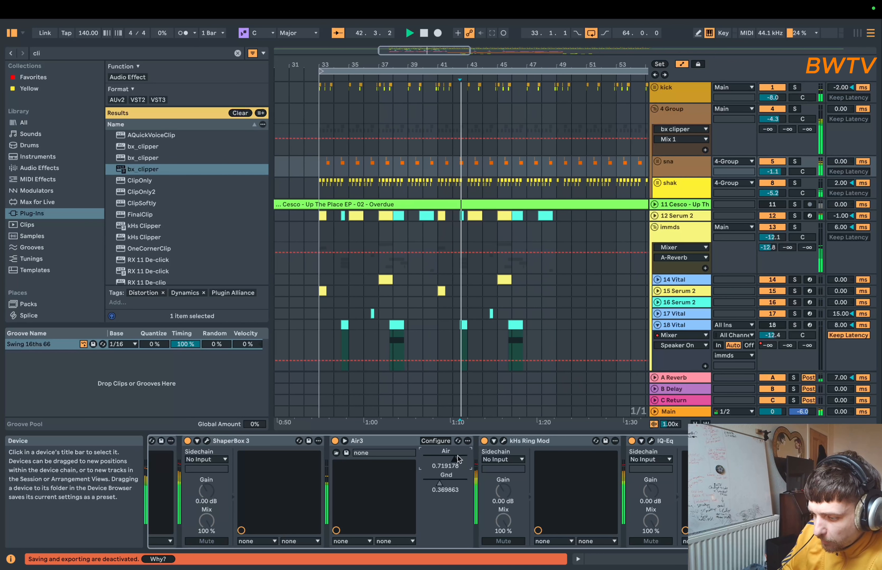
{"action": "left_click_drag", "start_coordinate": [457, 459], "coordinate": [421, 483]}
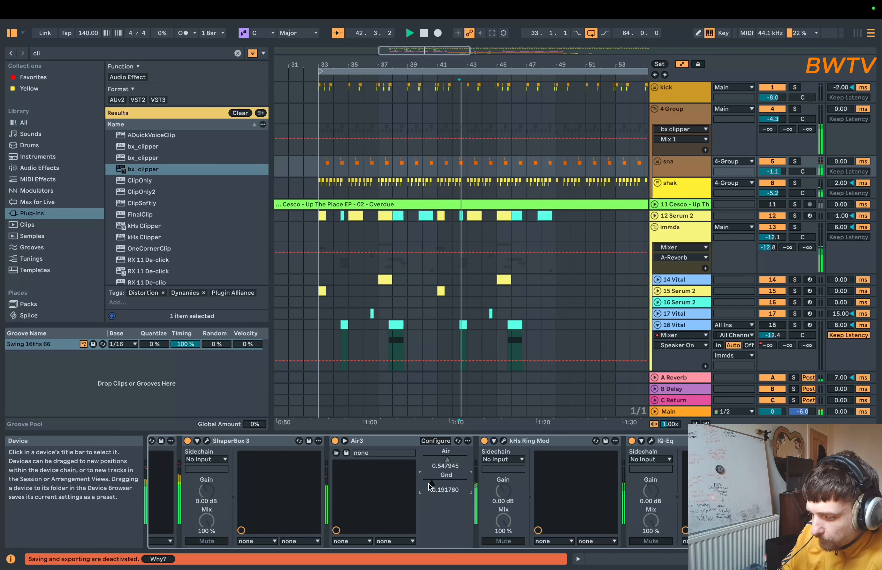
- Compare the snare with kHs Ring Mod bypassed and inspect the Focus Snare preset in the chain's Infiltrator
{"action": "left_click", "coordinate": [484, 441]}
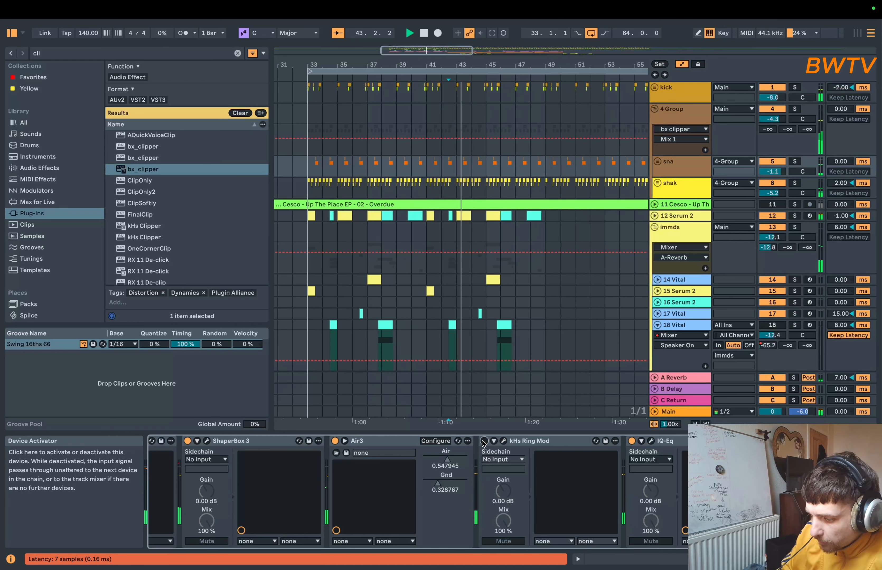
{"action": "scroll", "coordinate": [646, 471], "scroll_direction": "right", "scroll_amount": 3}
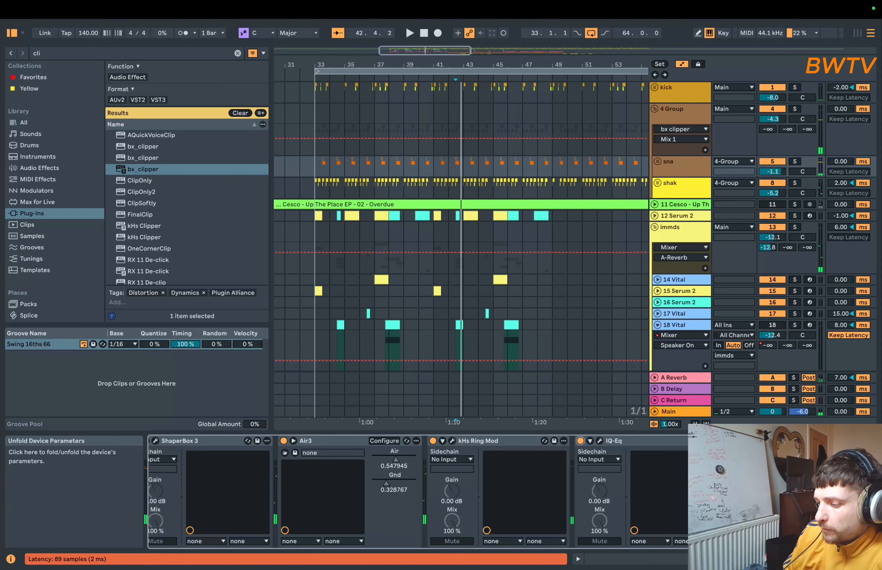
{"action": "left_click", "coordinate": [747, 441]}
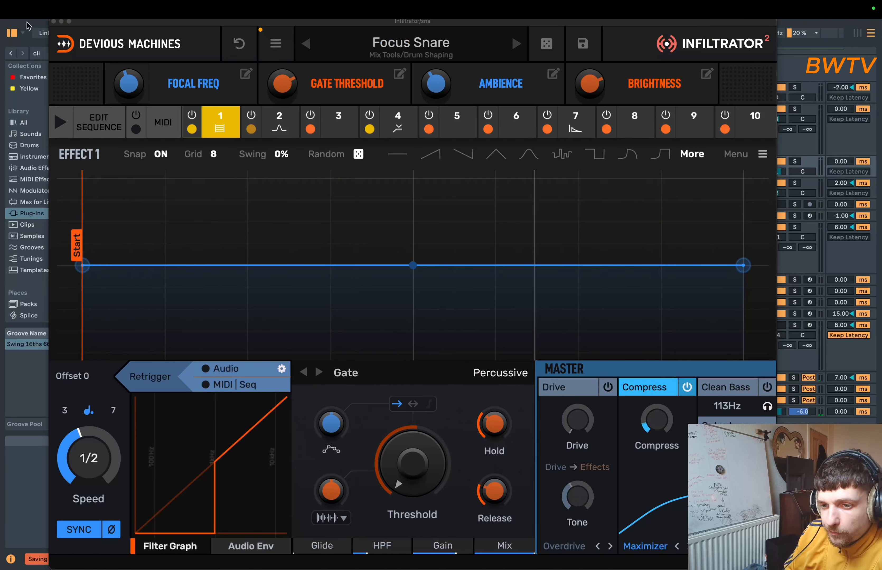
{"action": "left_click", "coordinate": [53, 22]}
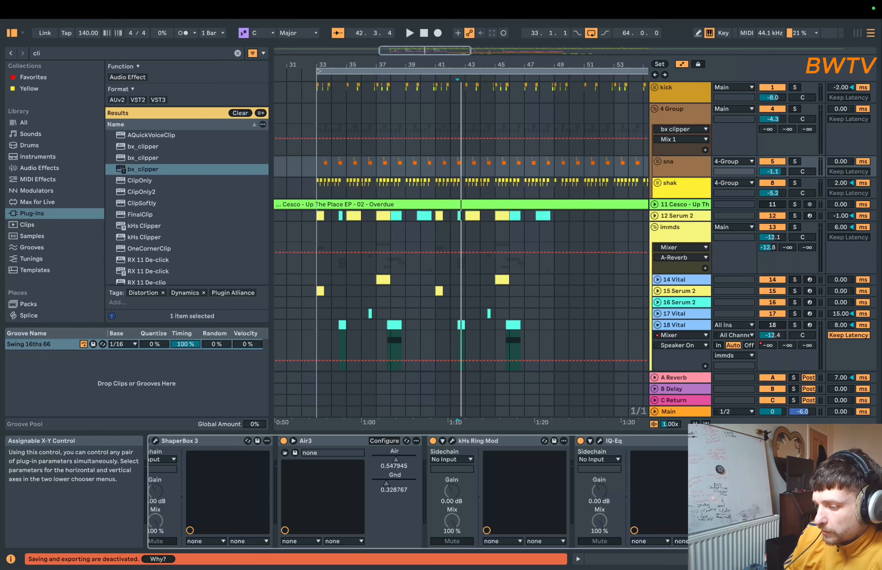
- Play the track with the whole arrangement in view and examine the kick group's OTT and Saturator settings
{"action": "key", "text": "space"}
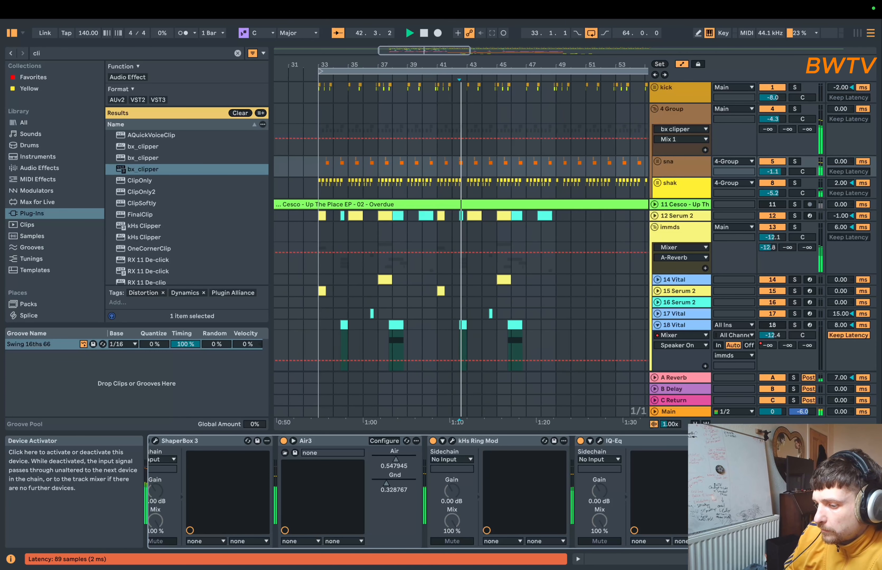
{"action": "double_click", "coordinate": [482, 65]}
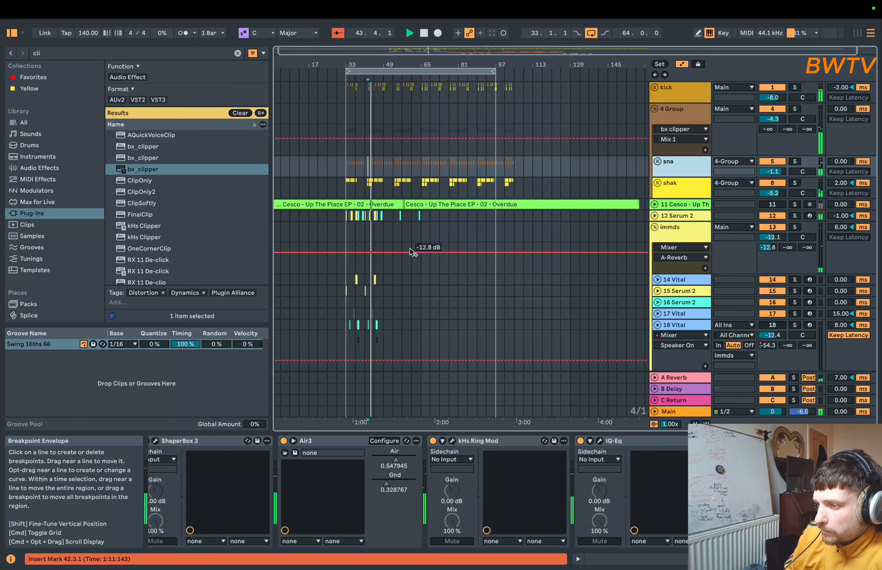
{"action": "scroll", "coordinate": [411, 252], "scroll_direction": "left", "scroll_amount": 1}
{"action": "double_click", "coordinate": [681, 89]}
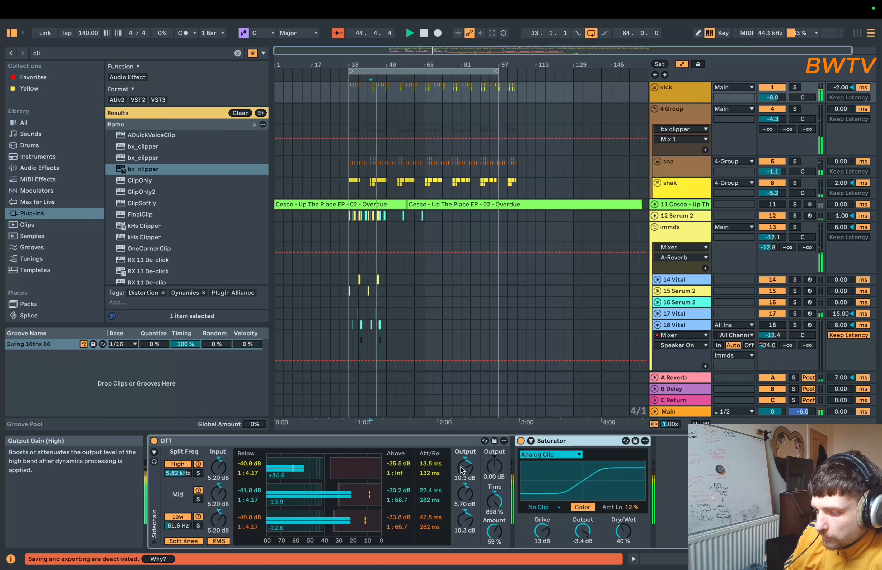
- Set the volume of the DT - Farewell layer inside the kick group to 1.0 dB and fold the group again
{"action": "left_click", "coordinate": [654, 87]}
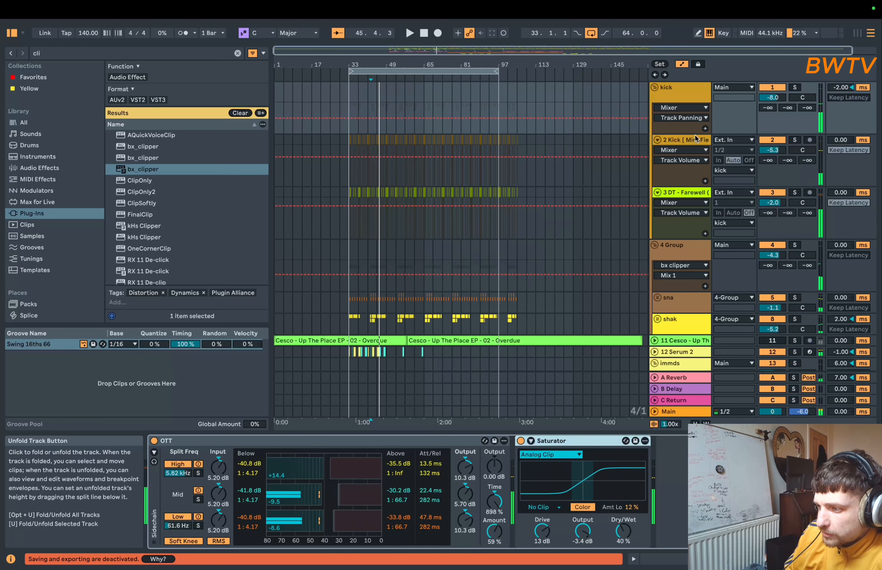
{"action": "left_click", "coordinate": [694, 141]}
{"action": "left_click", "coordinate": [676, 193]}
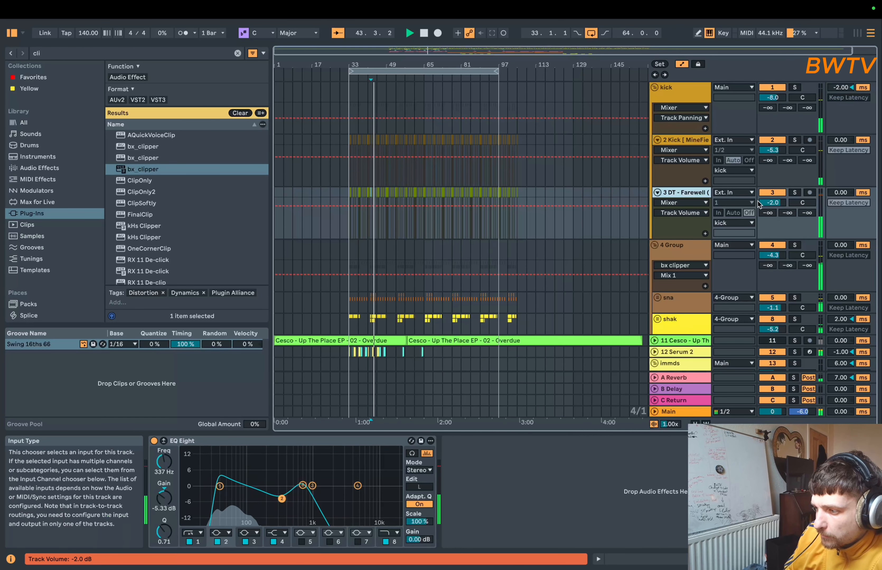
{"action": "left_click_drag", "start_coordinate": [772, 203], "coordinate": [772, 189]}
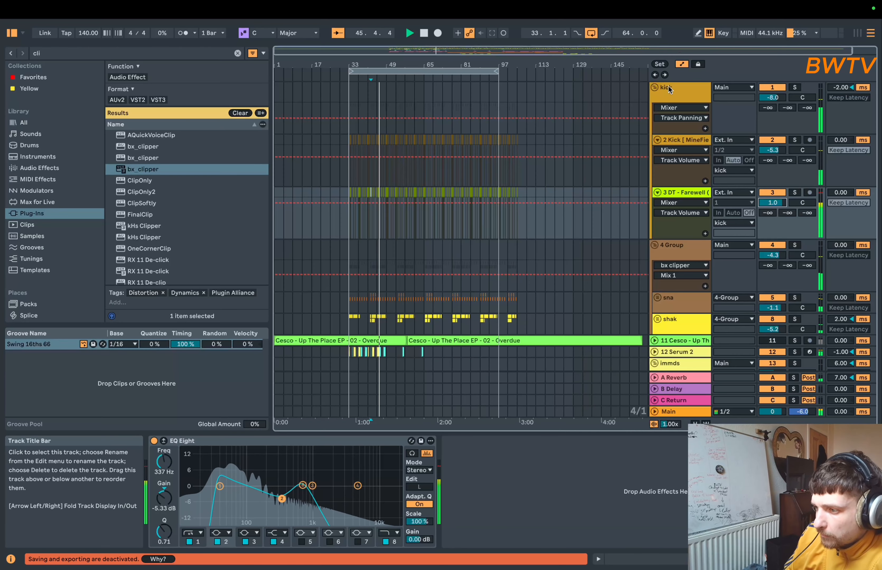
{"action": "left_click", "coordinate": [654, 88]}
{"action": "key", "text": "space"}
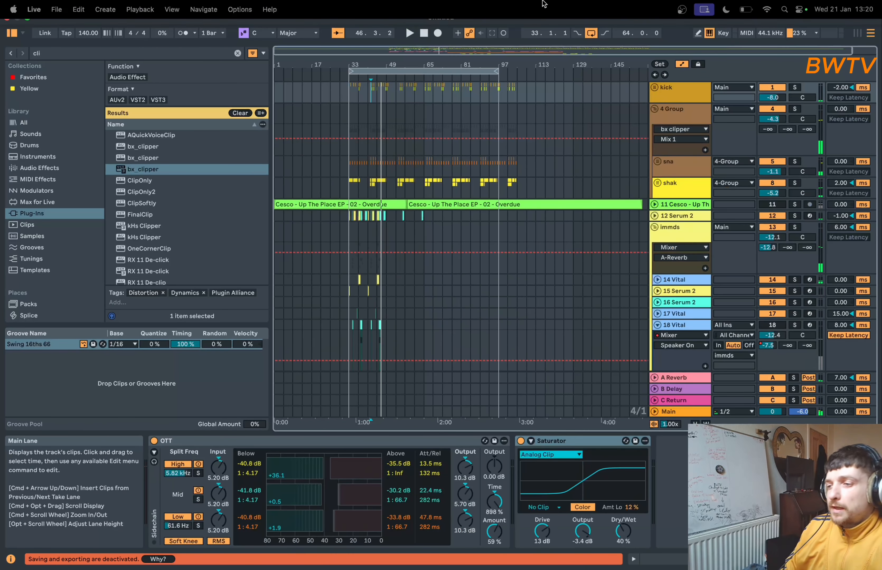